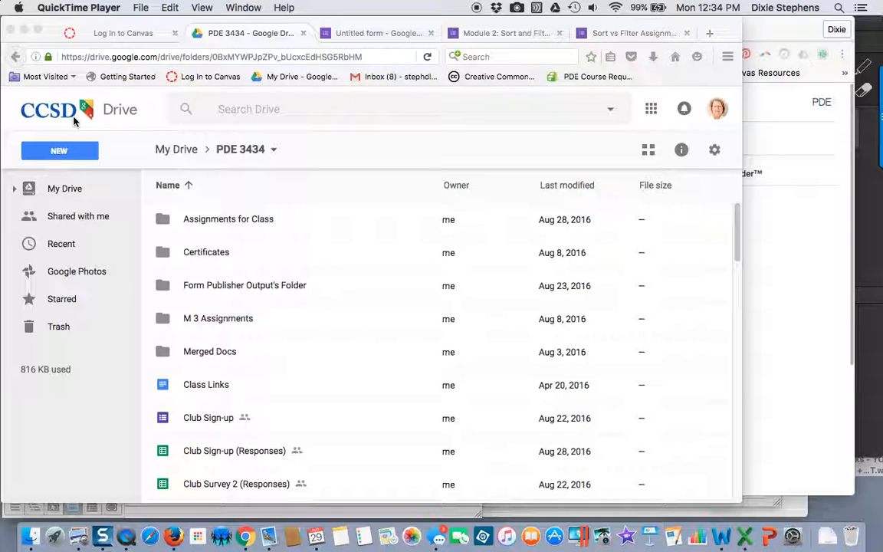
Step: Create a new blank Google Form inside the PDE 3434 folder of My Drive
left_click(249, 157)
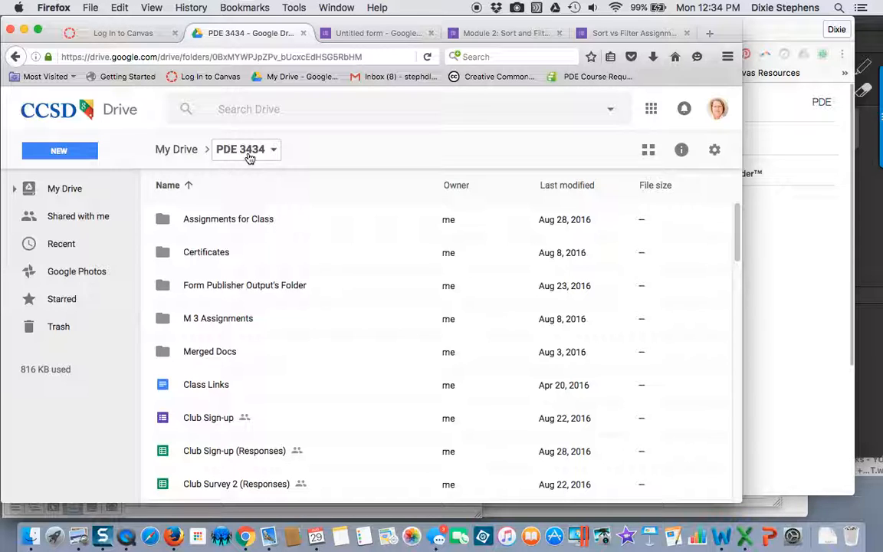
left_click(181, 152)
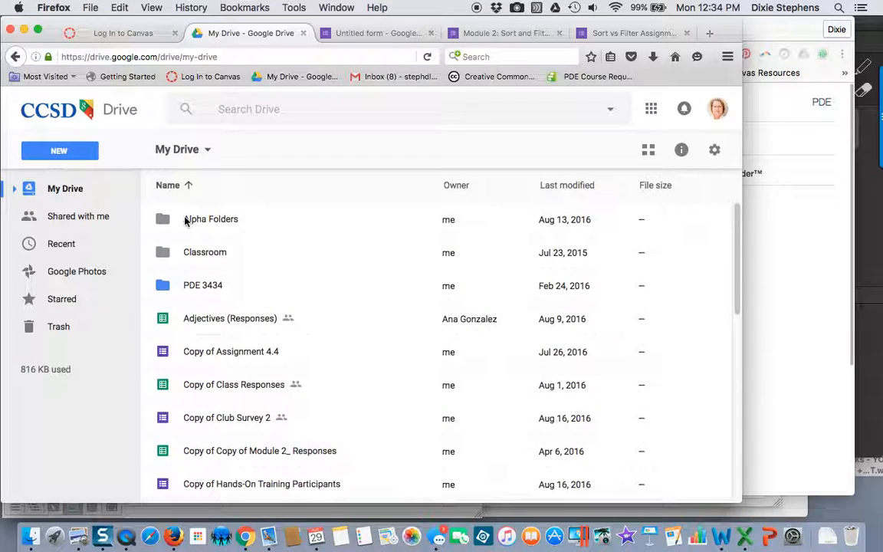
double_click(189, 286)
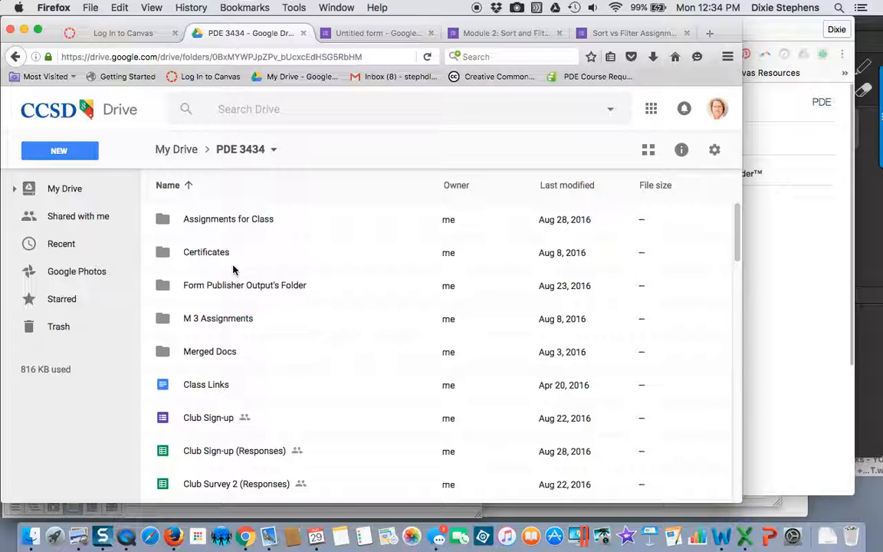
left_click(50, 155)
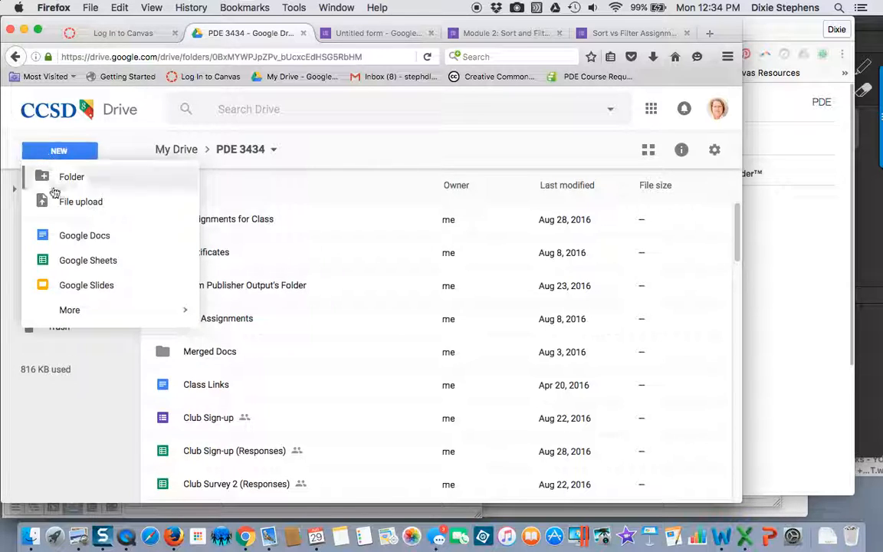
mouse_move(70, 317)
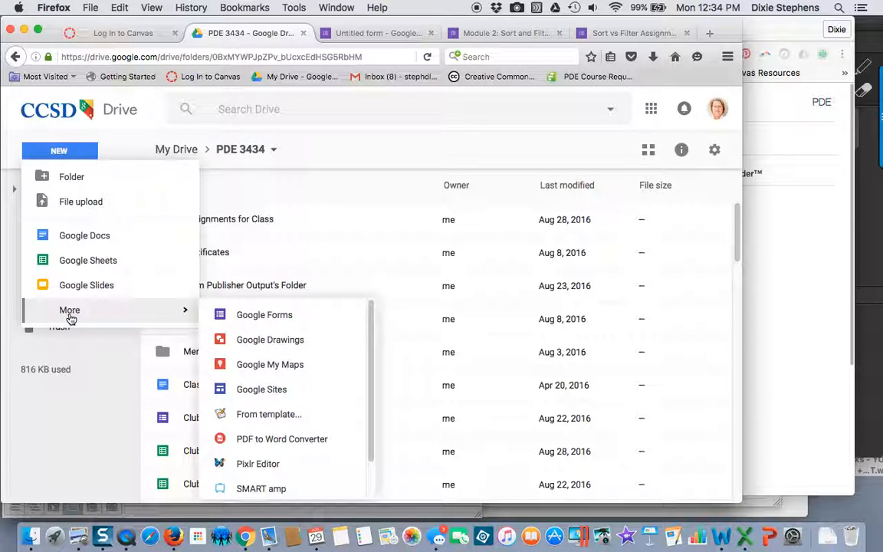
left_click(268, 320)
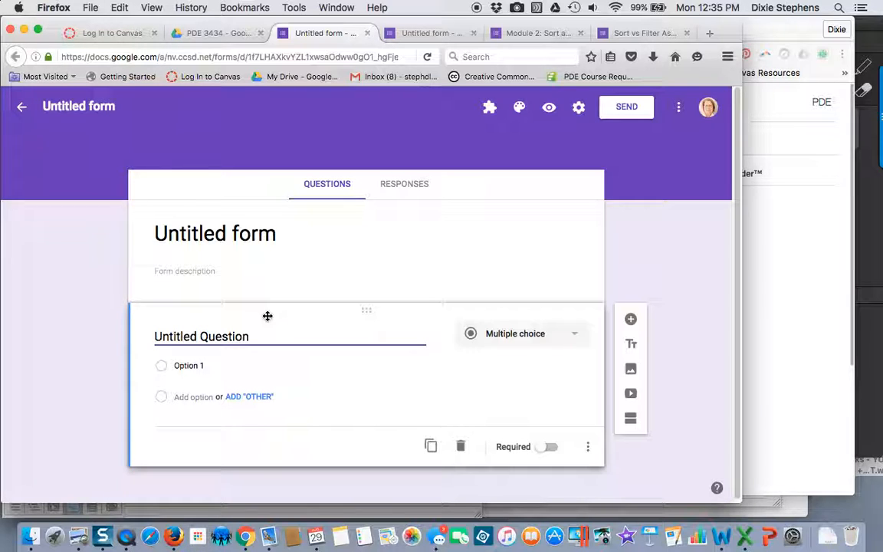
Step: Replace the form's placeholder title with "Parent Contact Information"
left_click(253, 234)
left_click_drag(282, 234, 161, 236)
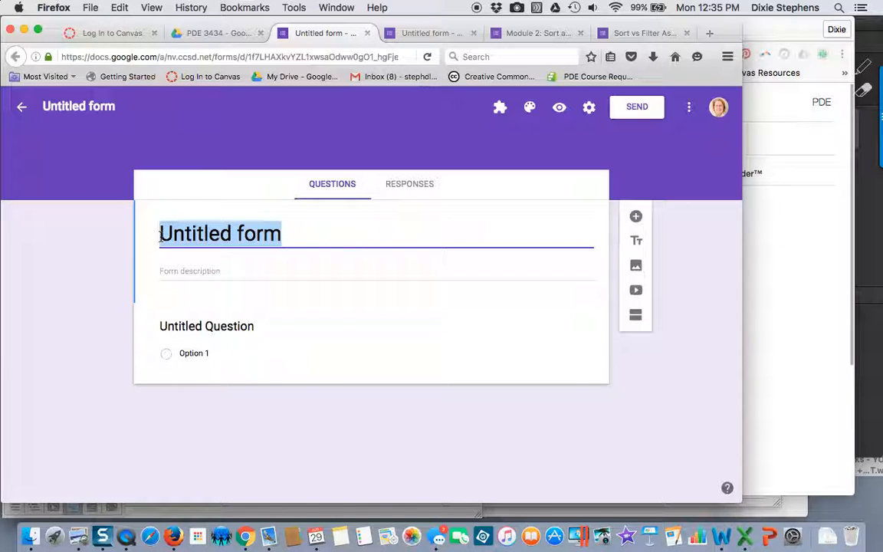
type("Parent C")
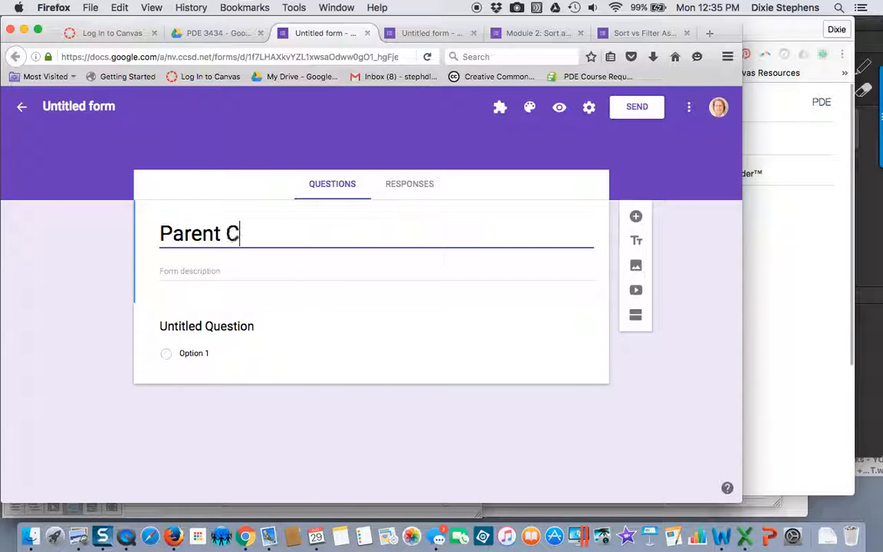
type("ontact Info")
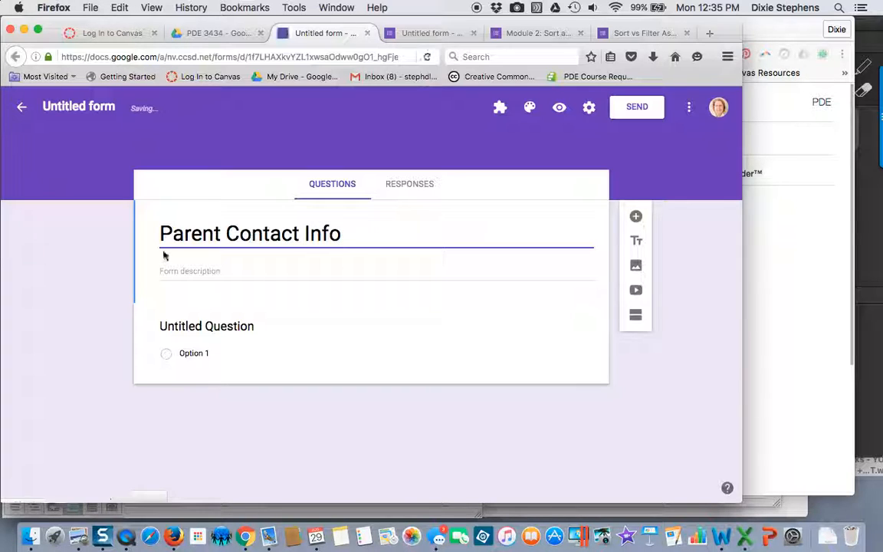
left_click(253, 234)
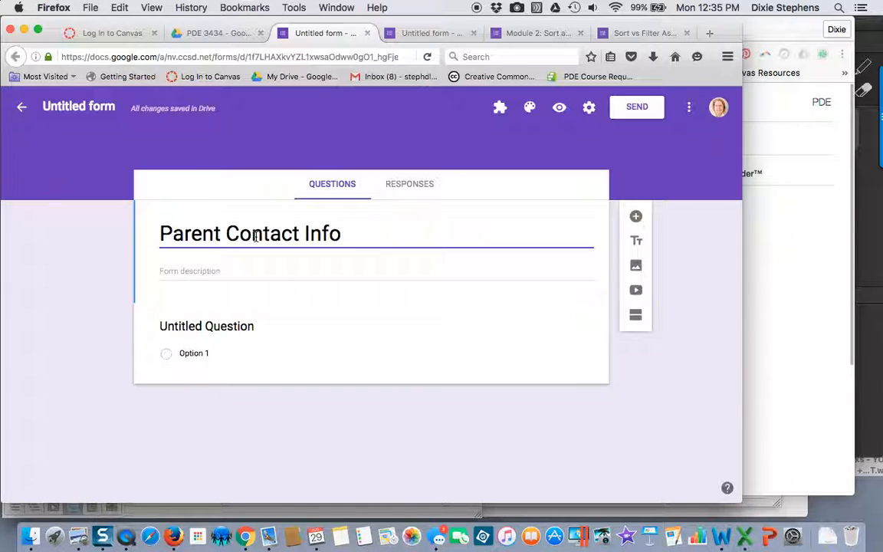
left_click(342, 234)
type("rmation")
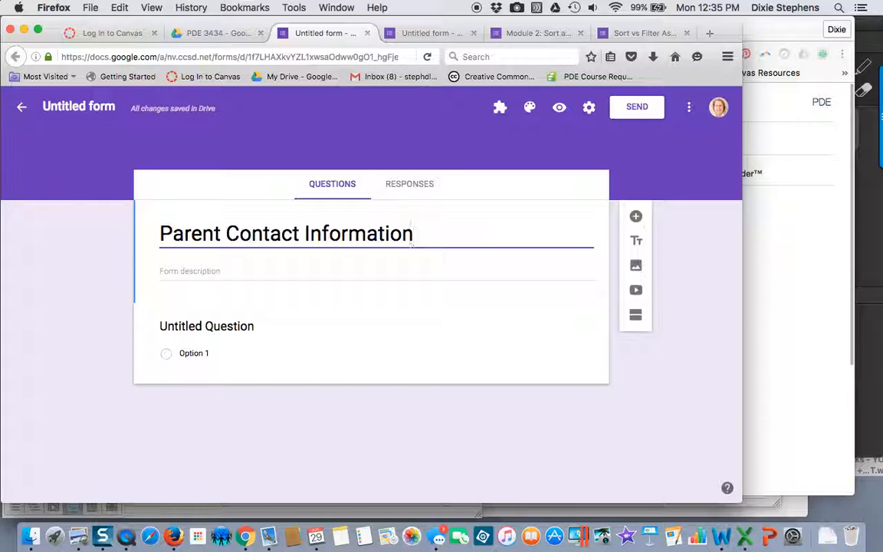
Step: Name the form's file from its title and shorten that file name to "Parent Contact Info"
left_click(70, 110)
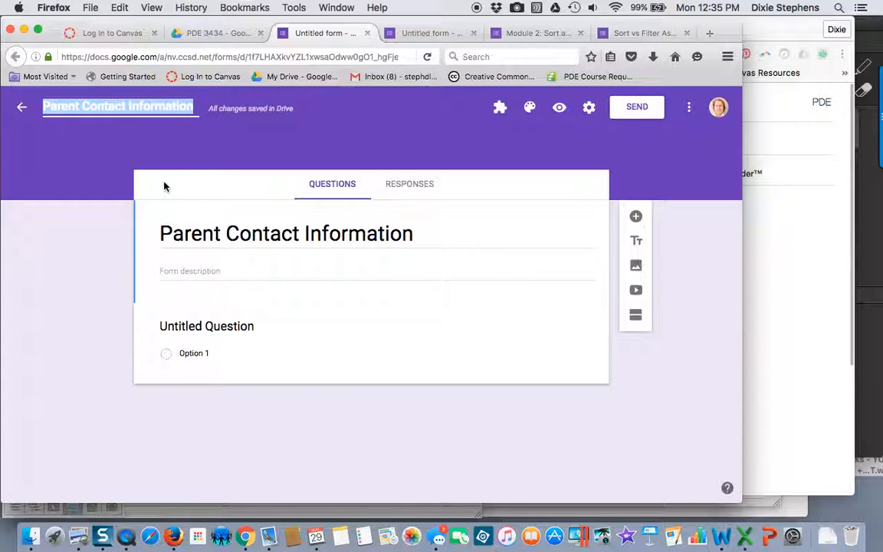
left_click(251, 234)
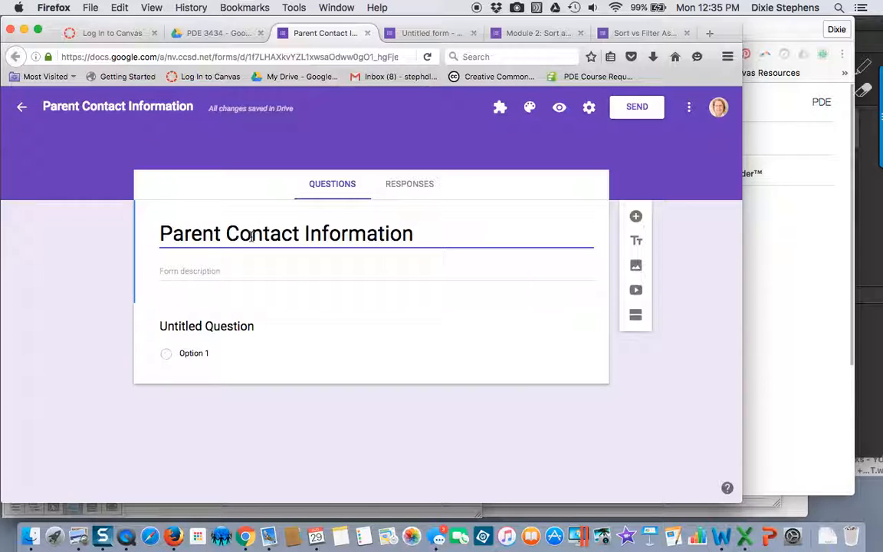
left_click(194, 107)
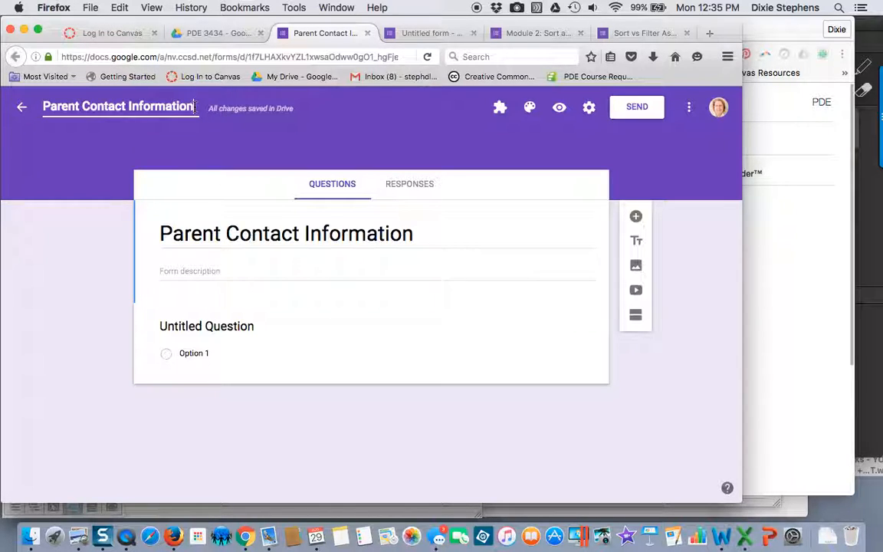
key("BackSpace")
key("BackSpace")
key("BackSpace")
key("BackSpace")
key("BackSpace")
key("BackSpace")
key("BackSpace")
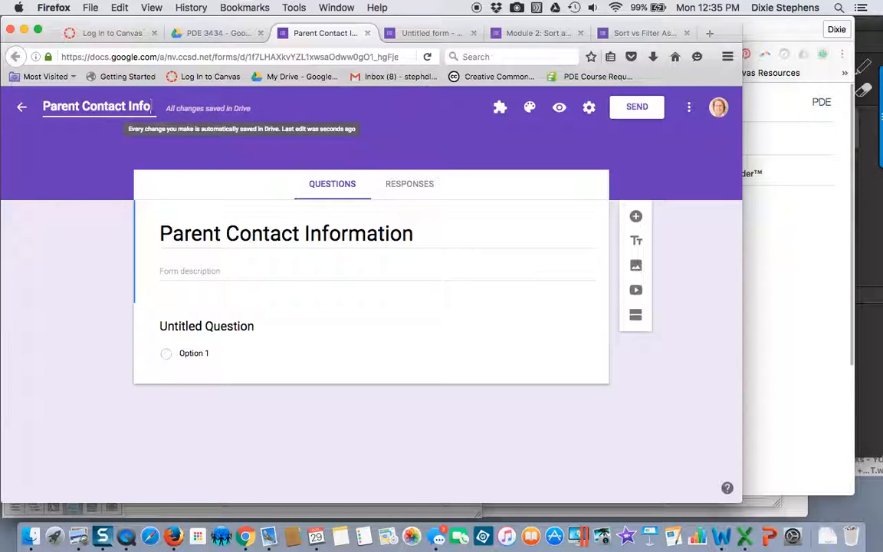
left_click(184, 142)
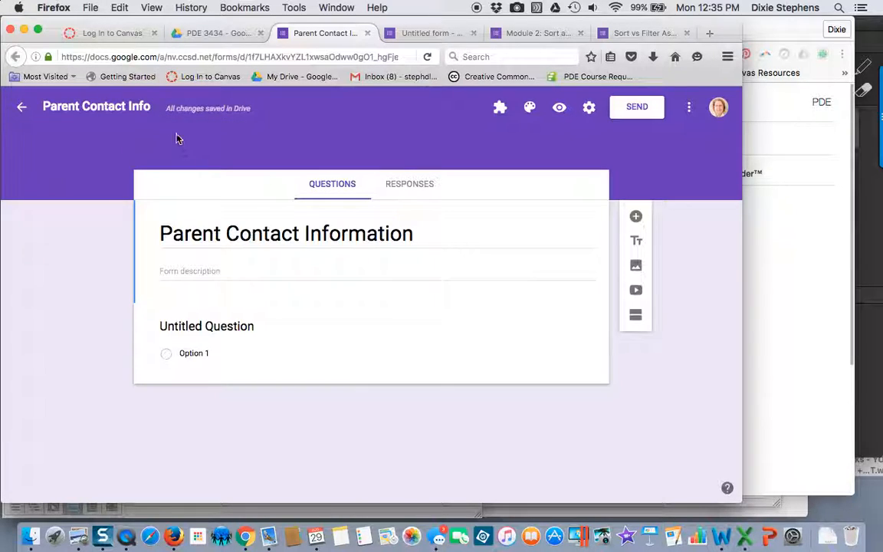
left_click(102, 110)
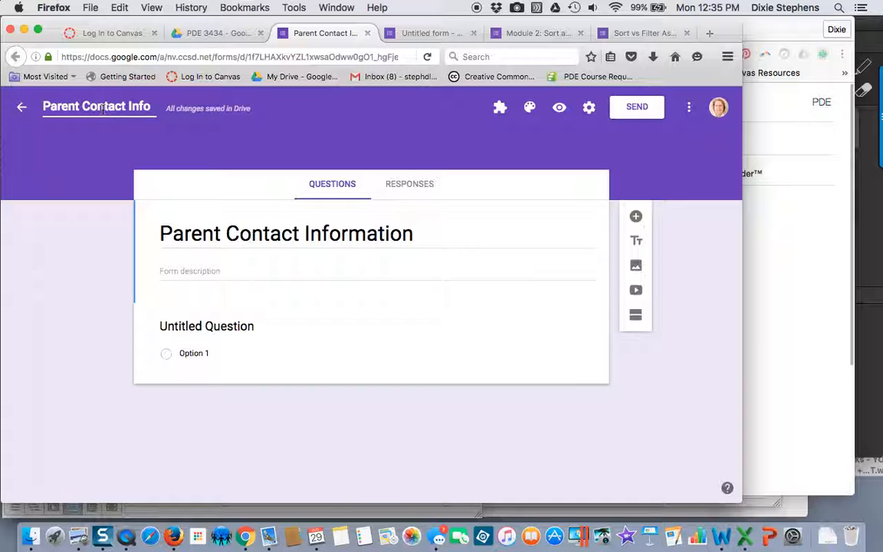
left_click(260, 230)
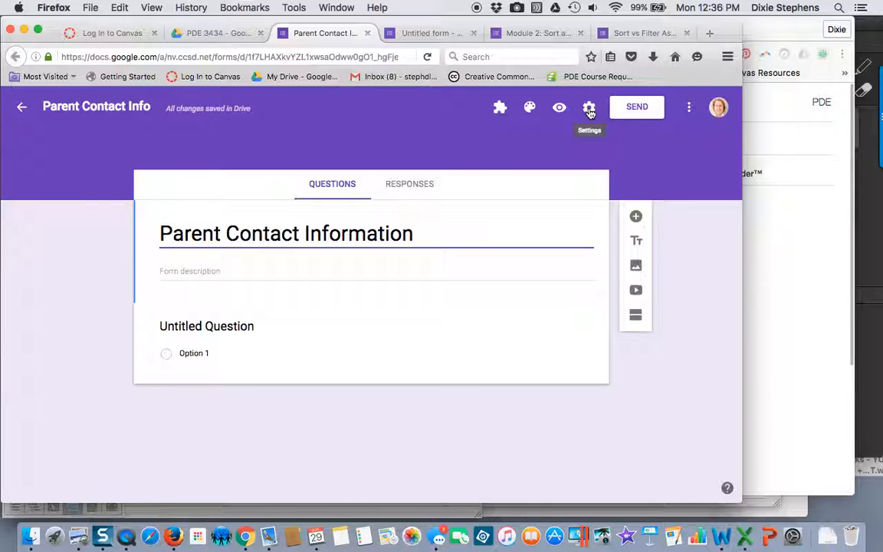
left_click(690, 115)
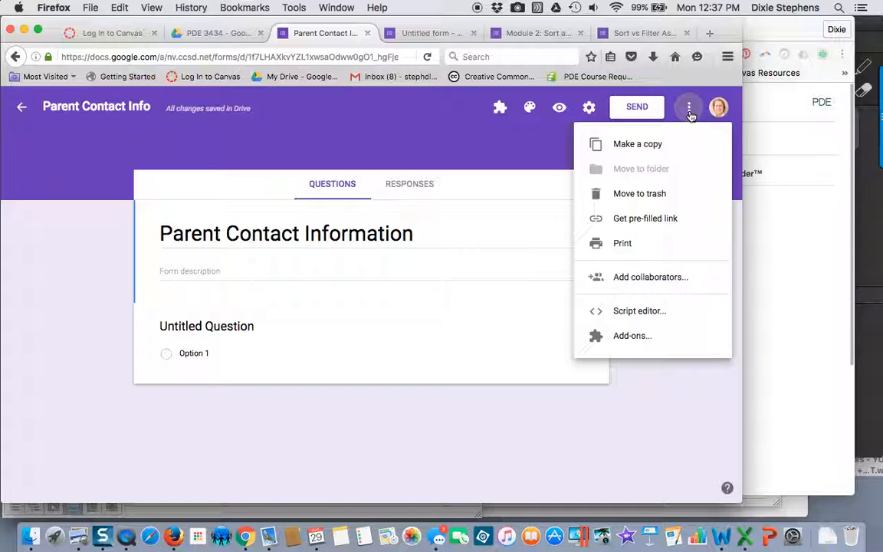
left_click(421, 146)
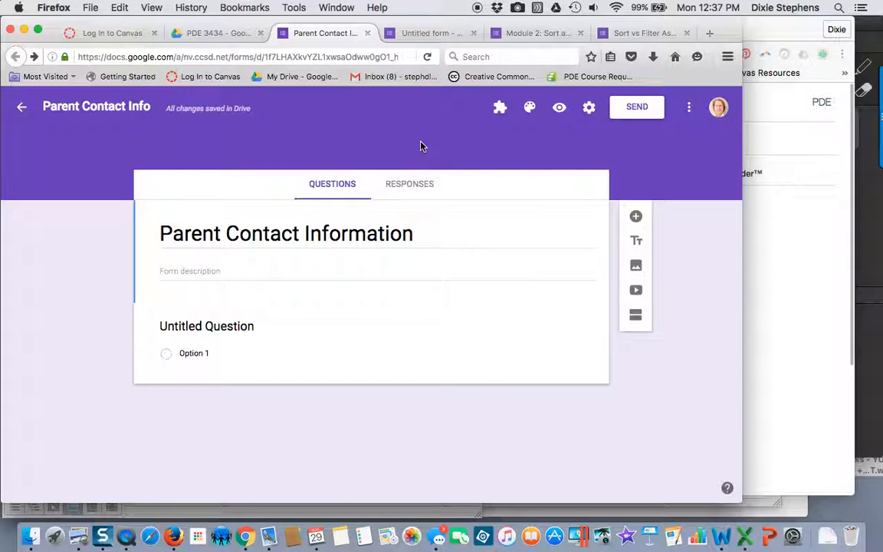
left_click(231, 233)
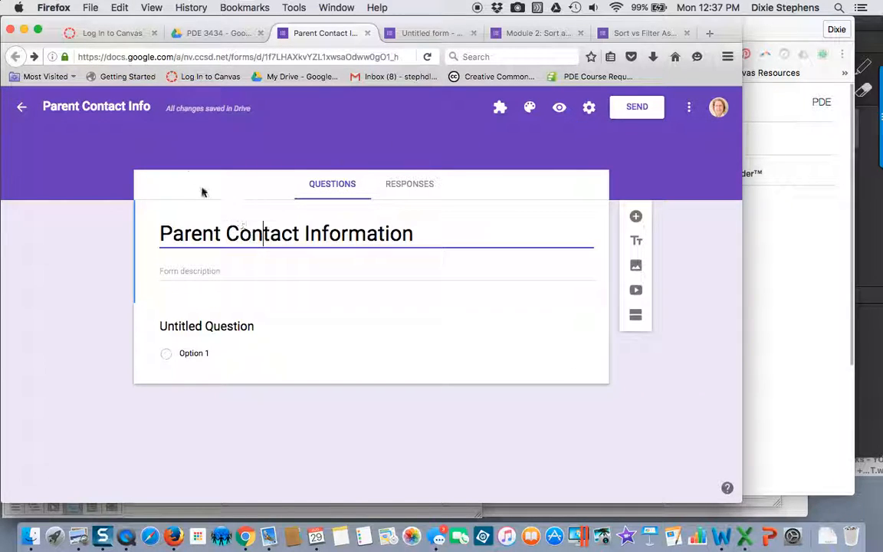
left_click(125, 109)
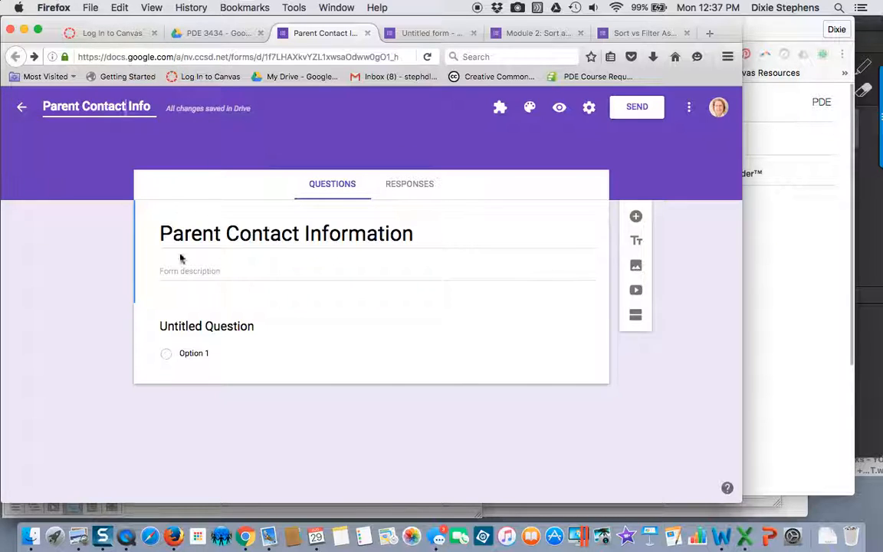
Step: Enter the form description "Please provide your most recent contact information so that I may better provide support."
left_click(207, 269)
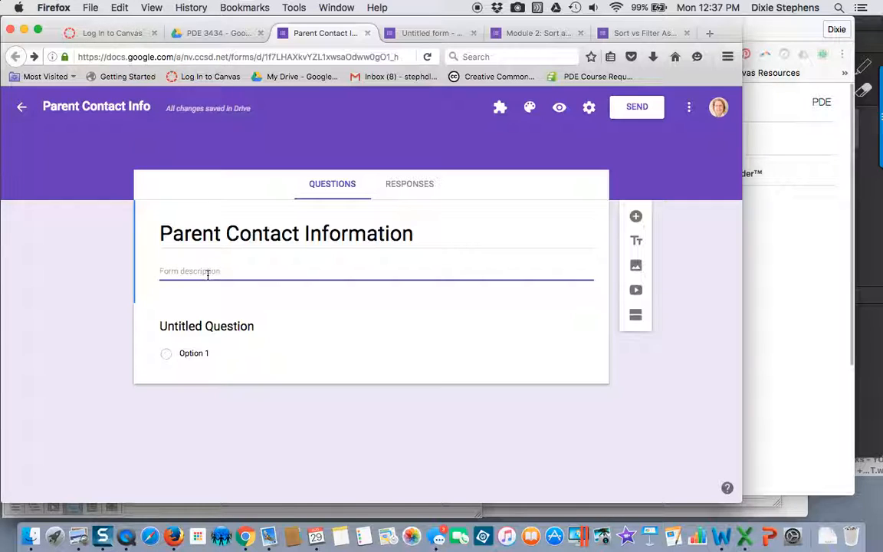
type("Please provide your most ")
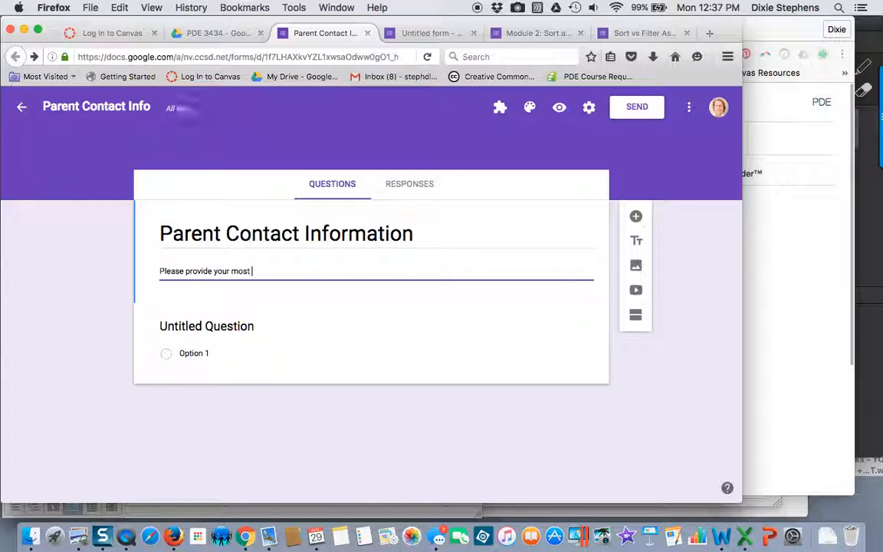
type("recent cont")
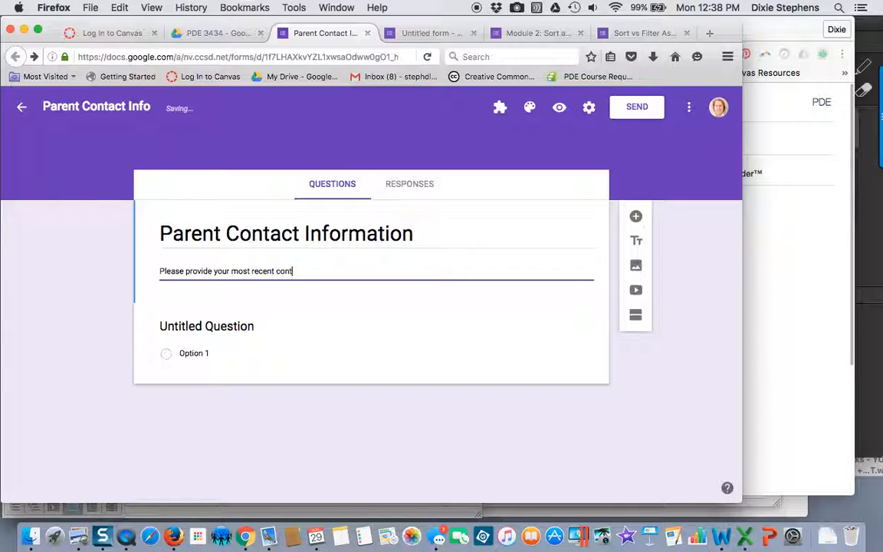
type("act information")
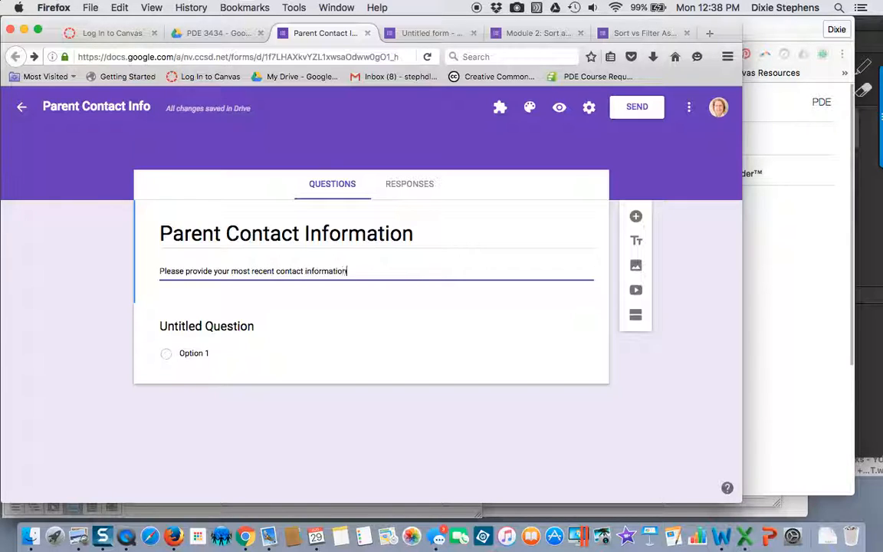
type(" so that I may better ")
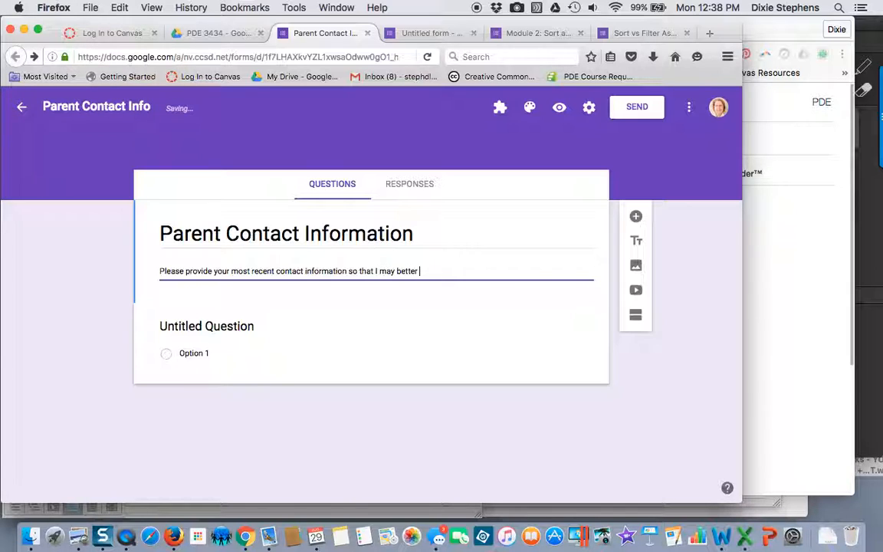
type("provide support")
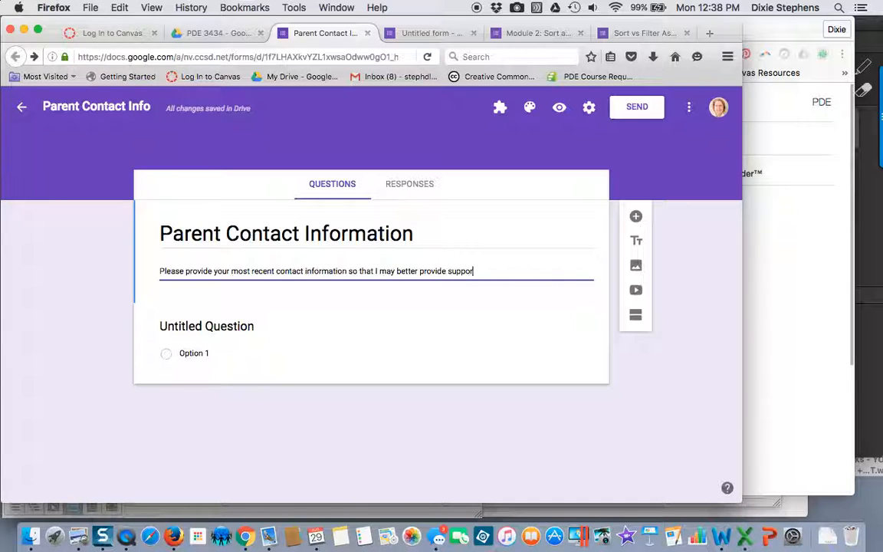
type(".")
Step: Replace the untitled question's text with "Please enter your child's name (full and last)."
left_click(229, 331)
left_click(240, 337)
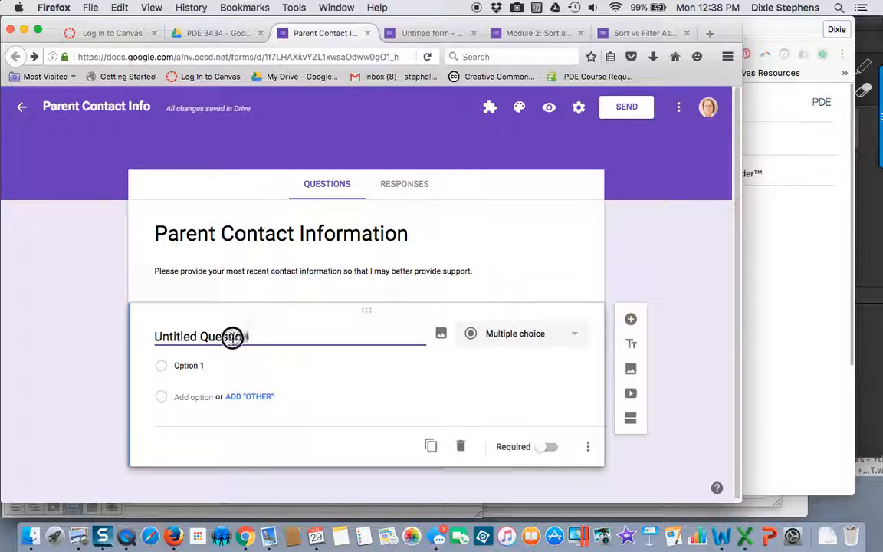
left_click_drag(240, 337, 154, 336)
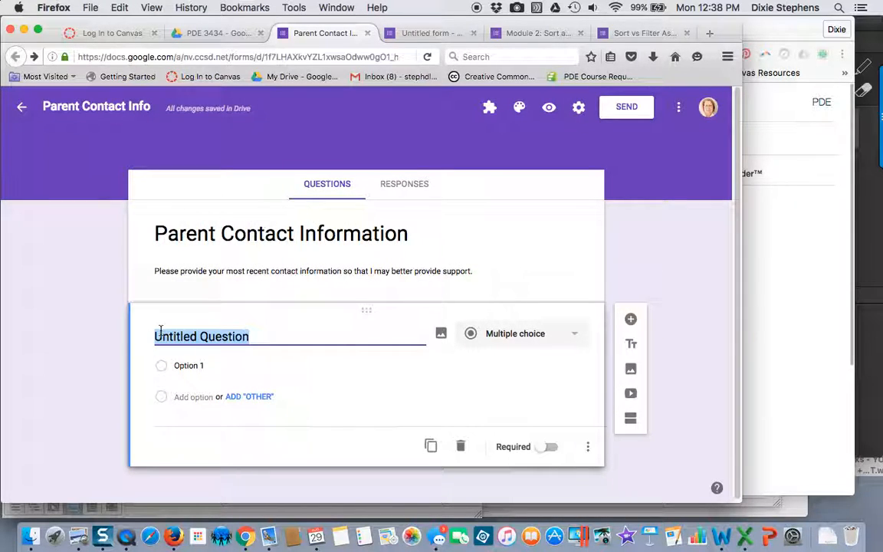
type("Please")
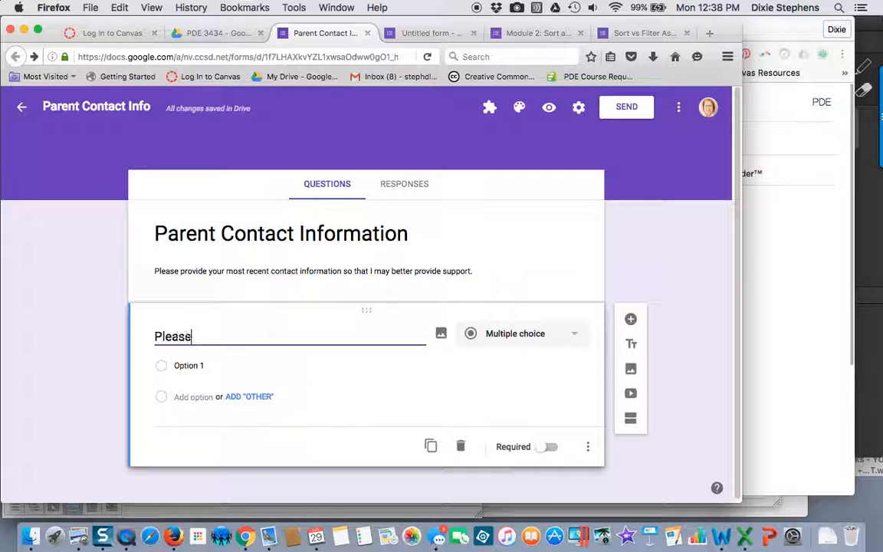
type(" enter your ")
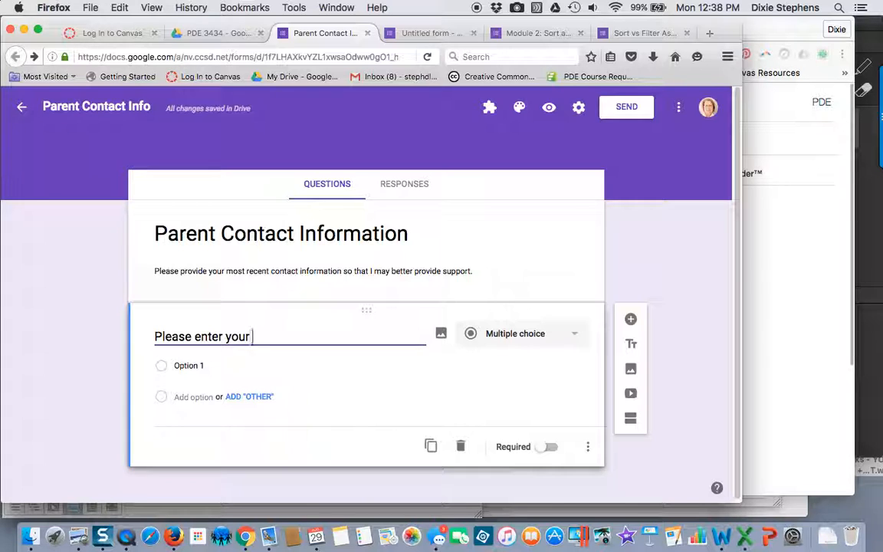
type("child")
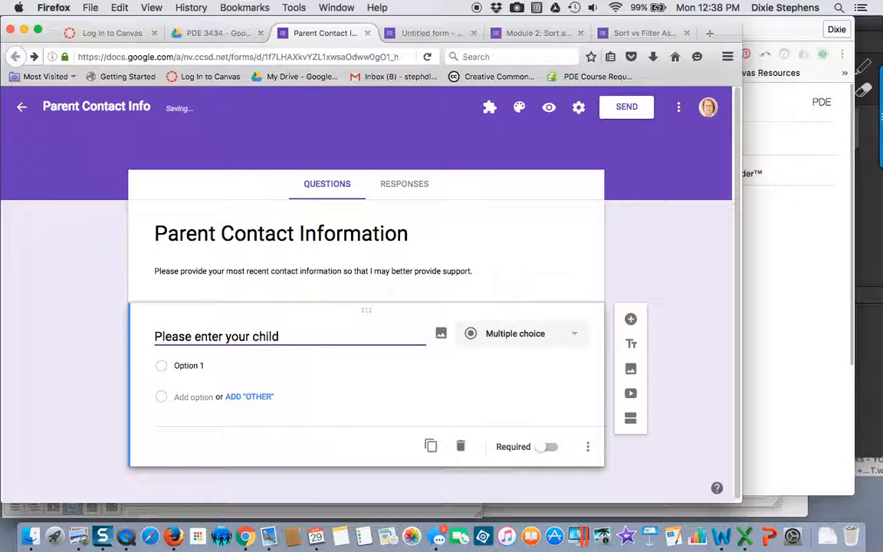
type("'s name (")
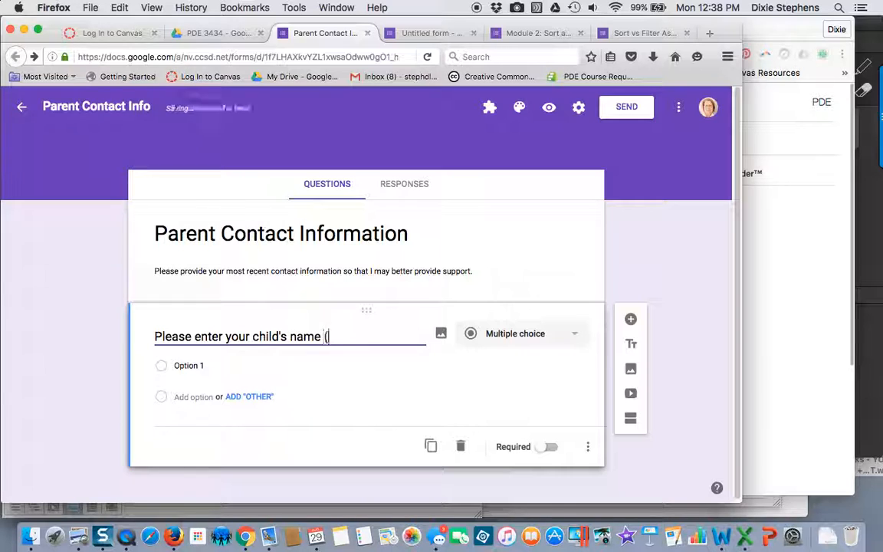
type("full and la")
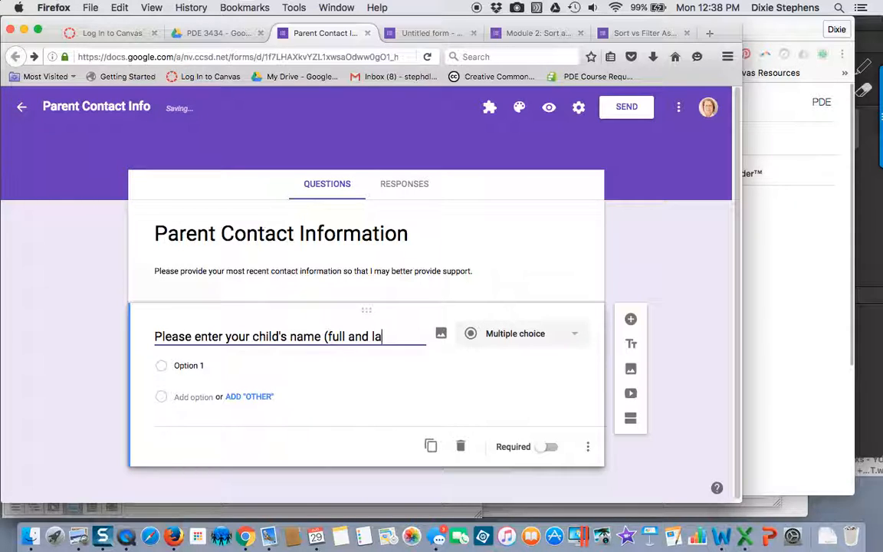
type("st).")
Step: Change the child's name question to a short answer and make it required
left_click(510, 341)
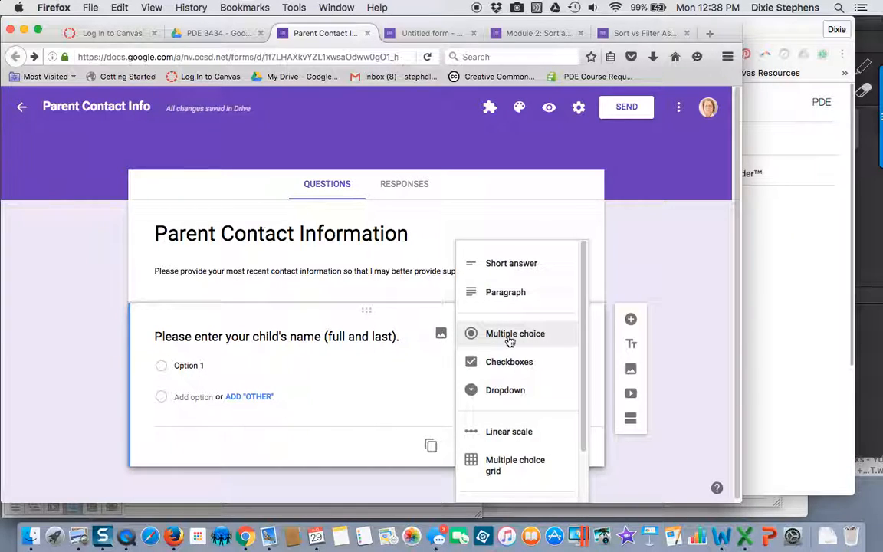
left_click(510, 265)
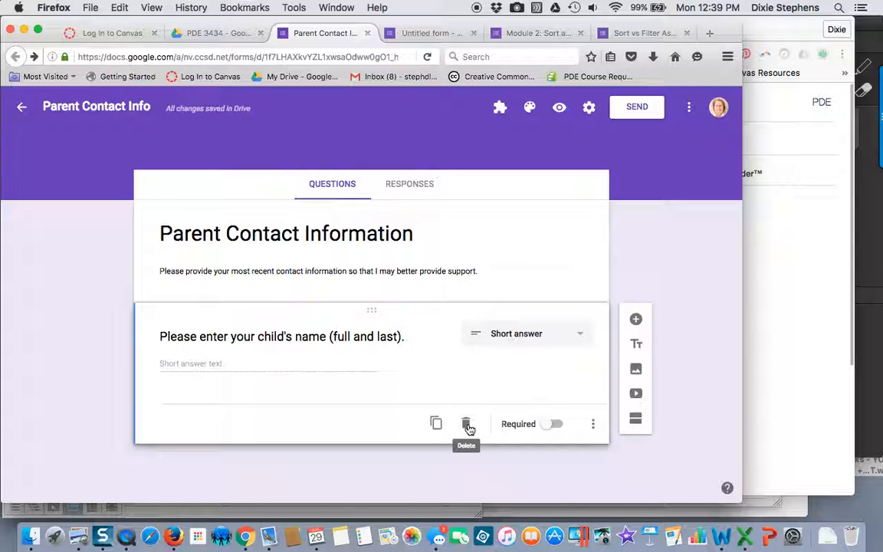
left_click(552, 427)
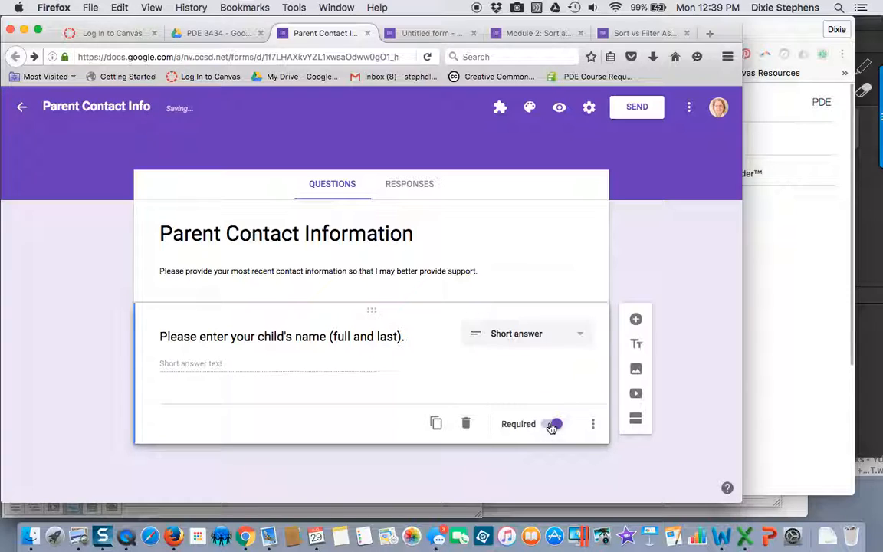
left_click(551, 427)
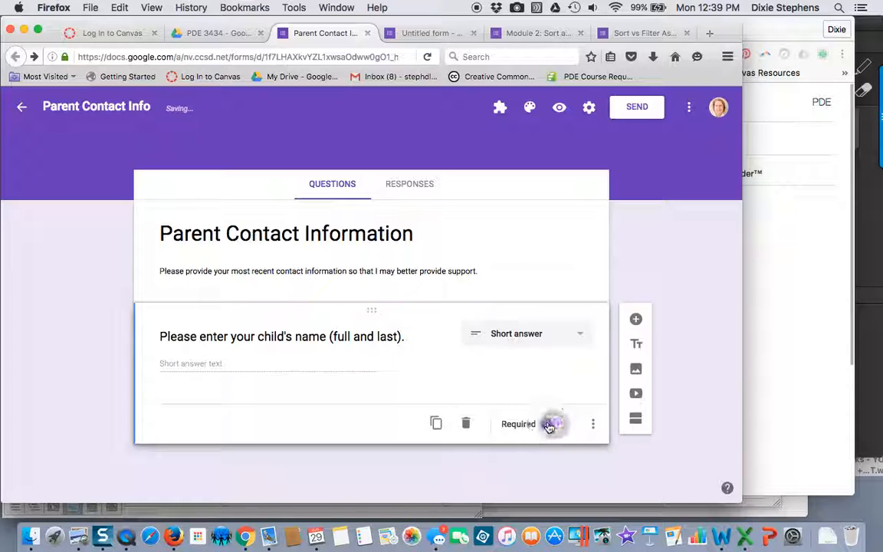
left_click(552, 427)
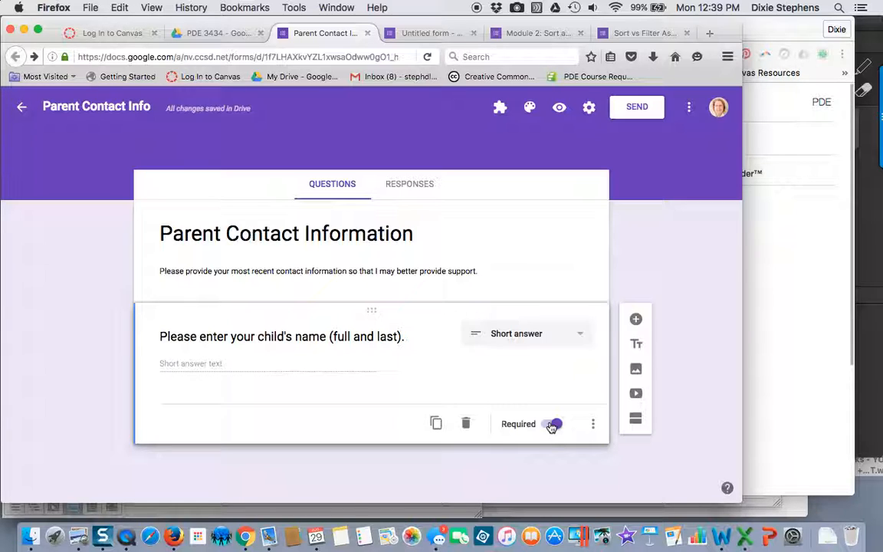
Step: Add a description to the child's name question reading "Please enter the full first and last name."
left_click(595, 430)
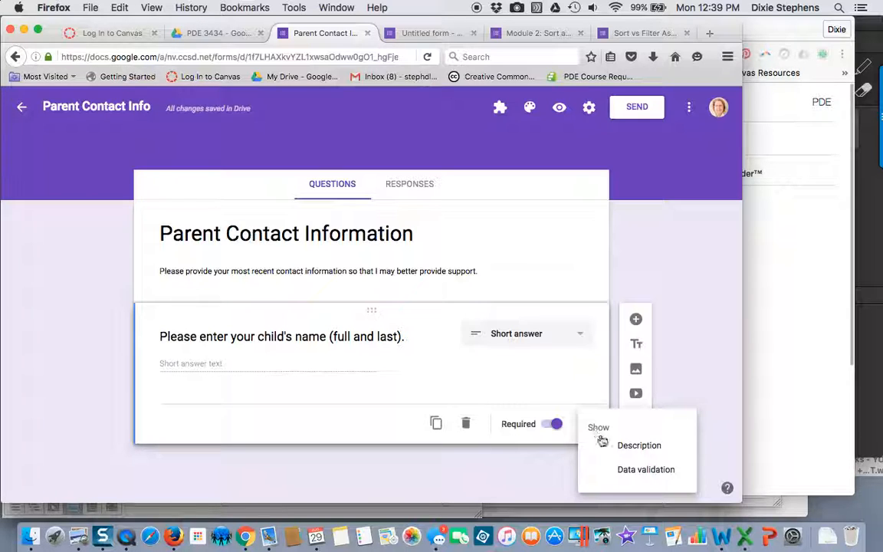
left_click(634, 449)
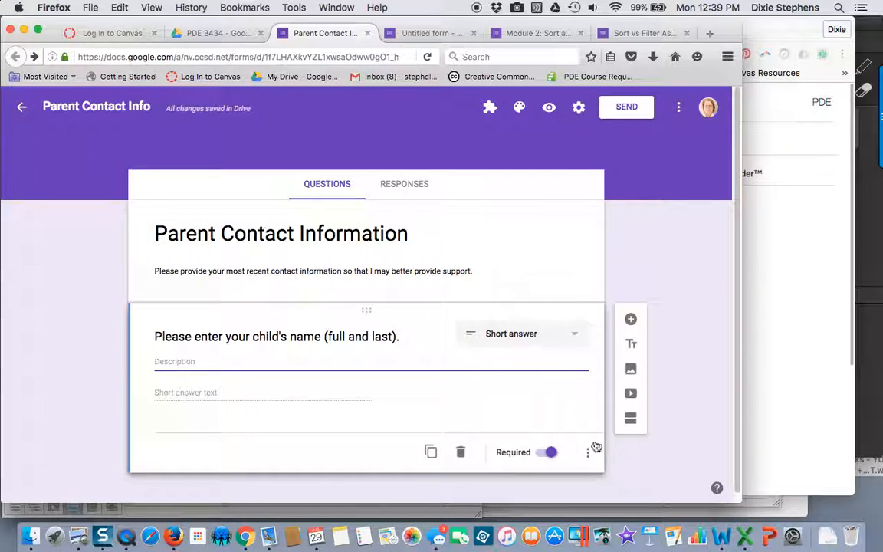
left_click(588, 458)
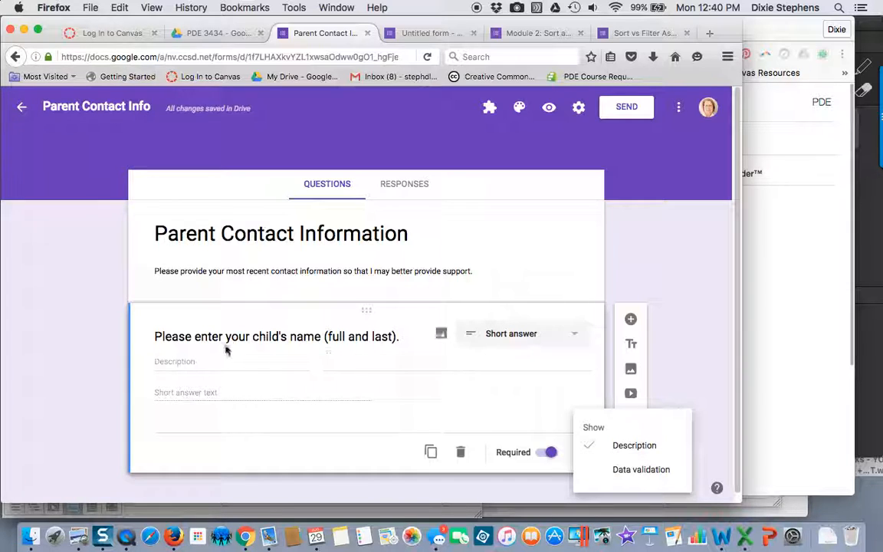
left_click(207, 362)
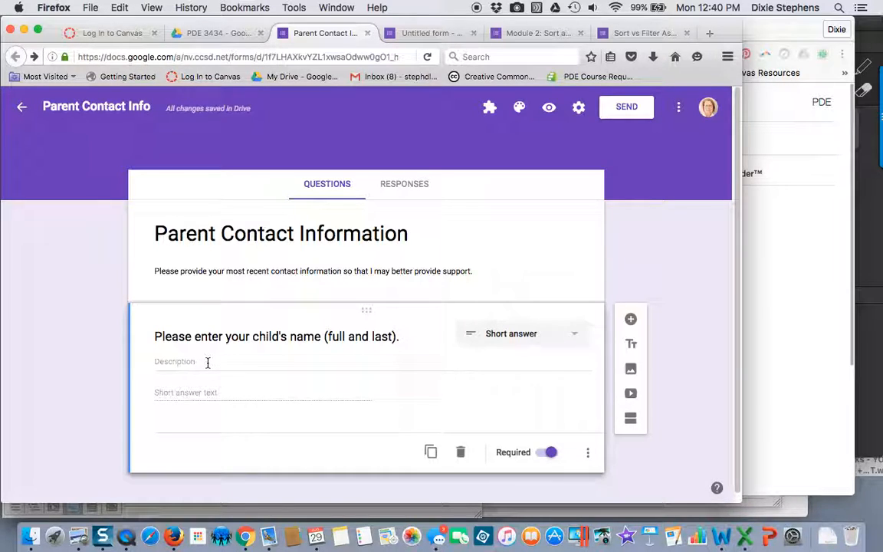
left_click(159, 364)
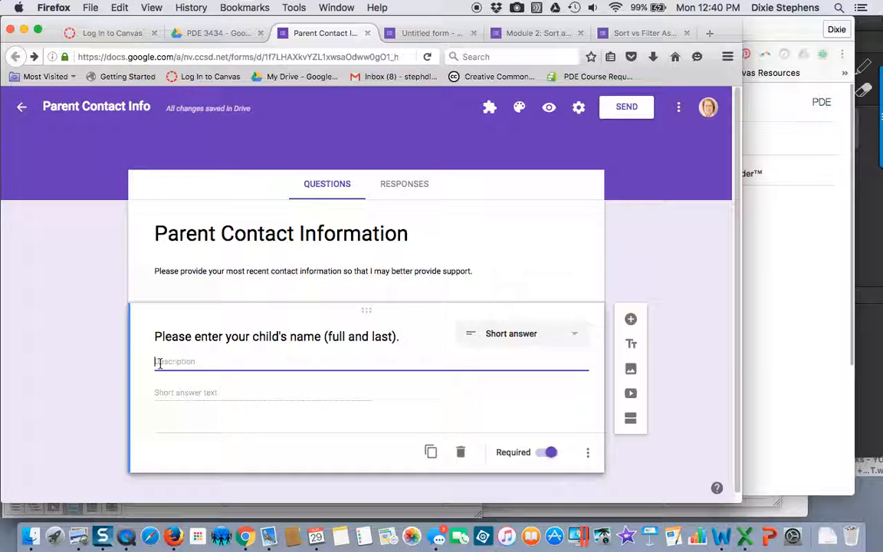
type("Please enter the fu")
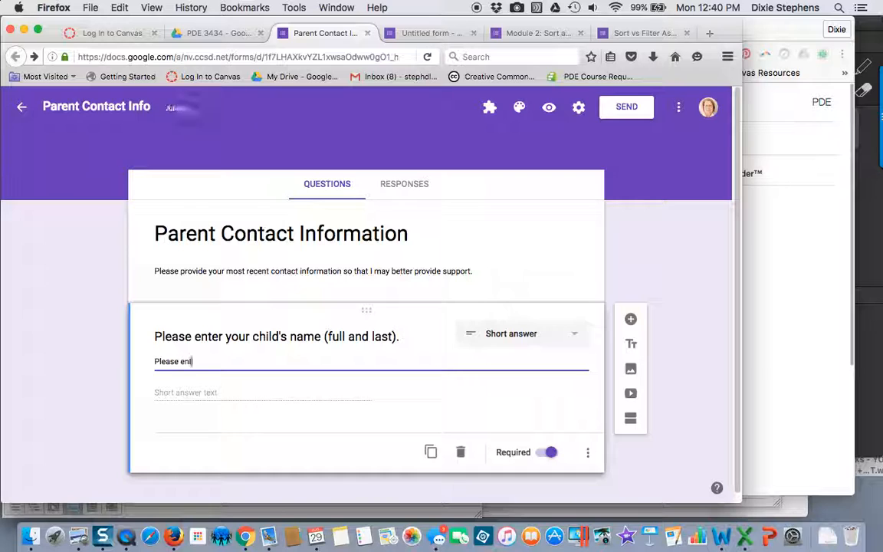
type("ll first and")
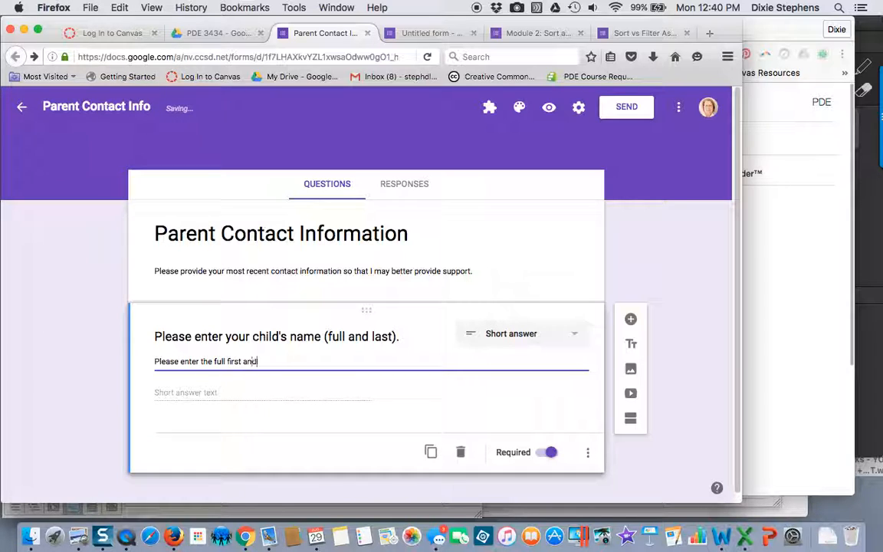
type(" last name.")
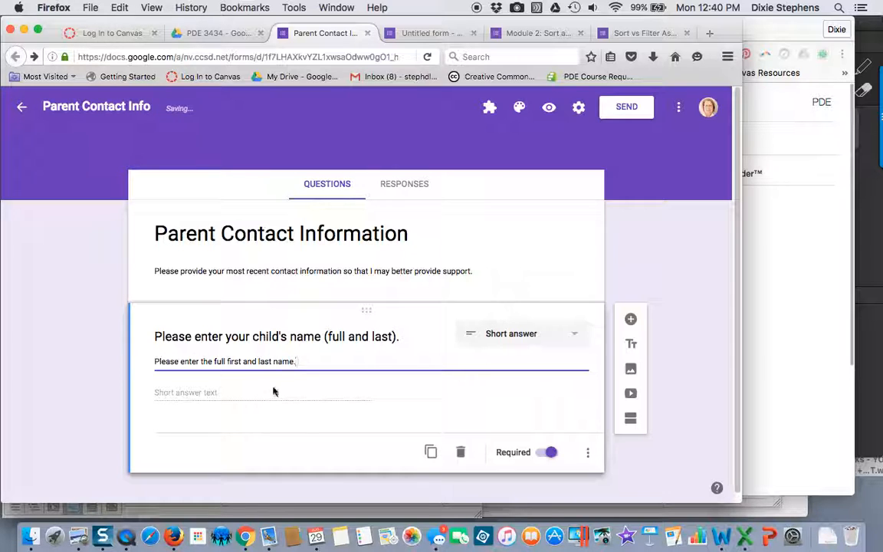
Step: Remove the parenthetical from the child's name question so it reads "Please enter your child's name."
left_click(394, 337)
key("BackSpace")
key("BackSpace")
key("BackSpace")
key("BackSpace")
key("BackSpace")
key("BackSpace")
key("BackSpace")
key("BackSpace")
key("BackSpace")
key("BackSpace")
key("BackSpace")
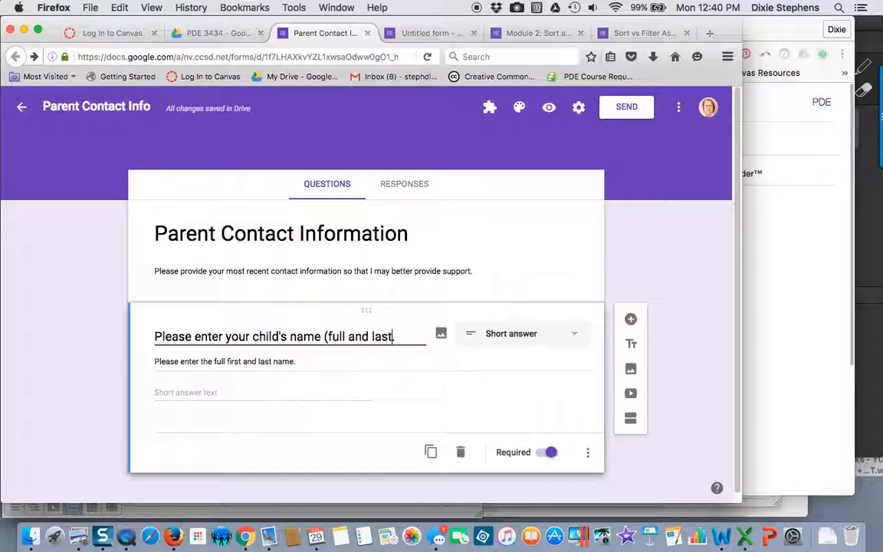
key("BackSpace")
key("BackSpace")
key("BackSpace")
key("BackSpace")
key("BackSpace")
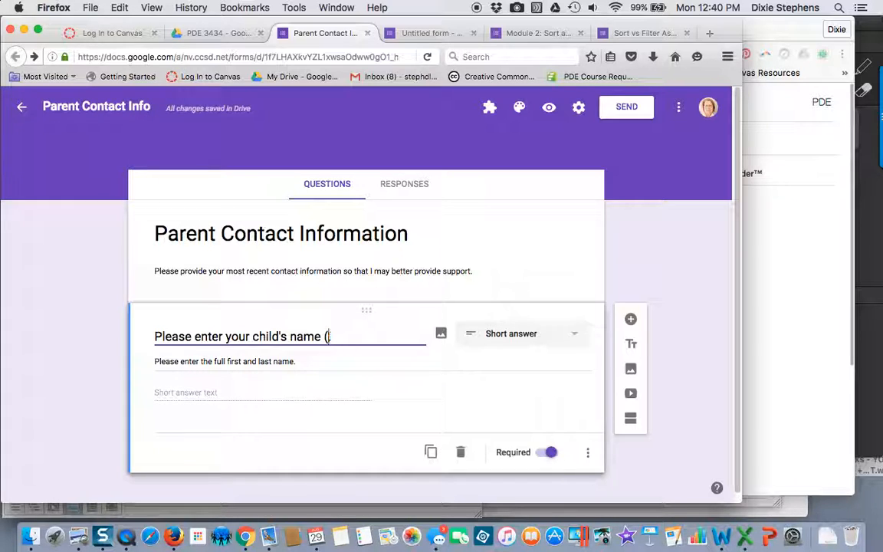
type(".")
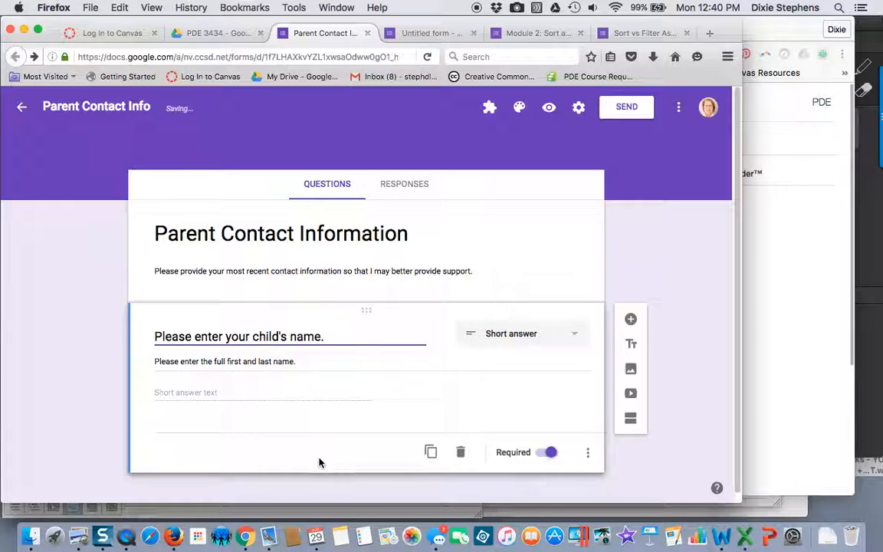
left_click(322, 462)
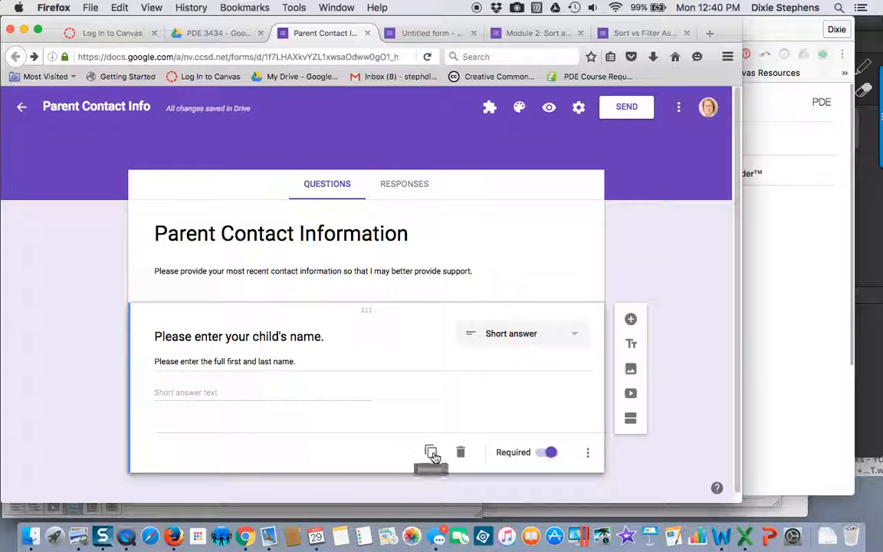
Step: Duplicate the child's name question and replace the copy's question text with "Parent/guardian first and last name."
left_click(429, 454)
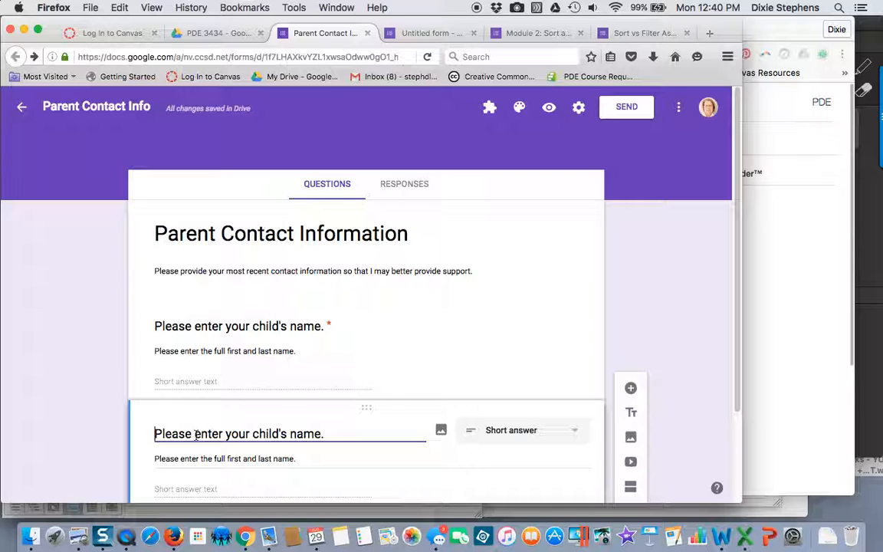
left_click_drag(156, 434, 329, 434)
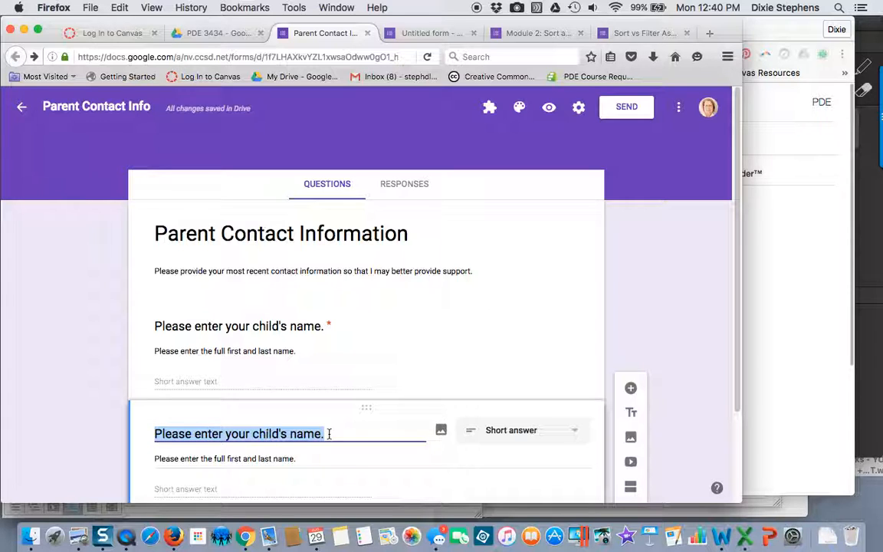
type("Parnet")
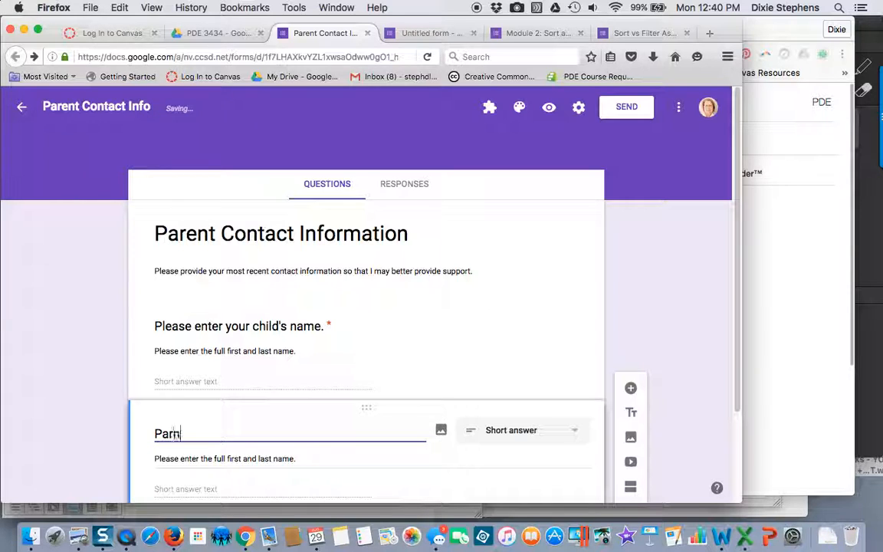
key("BackSpace")
type("ent/guardian")
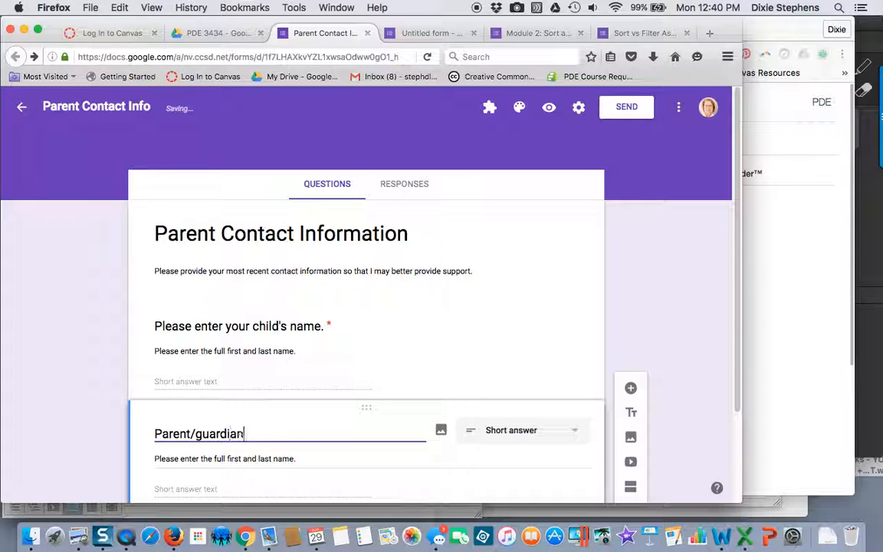
type(" first and last name.")
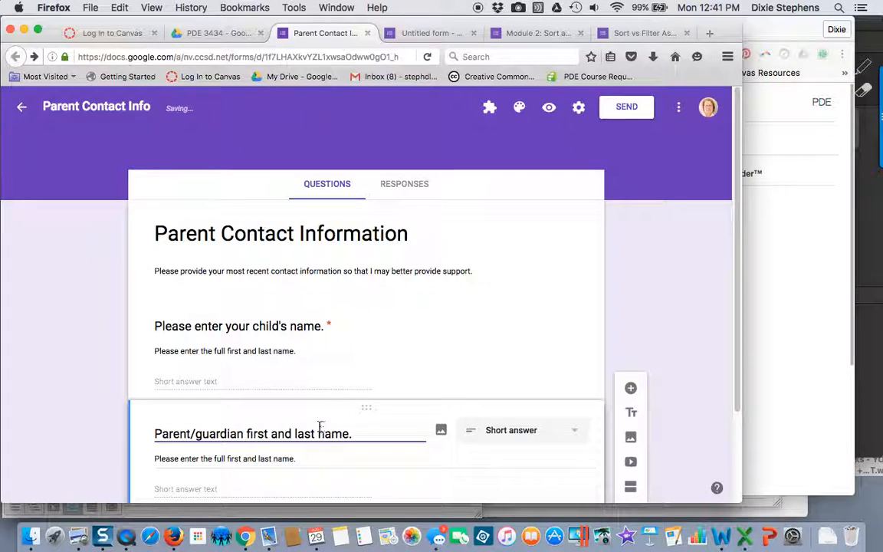
Step: Delete the description from the parent/guardian name question
scroll(322, 424, "down", 2)
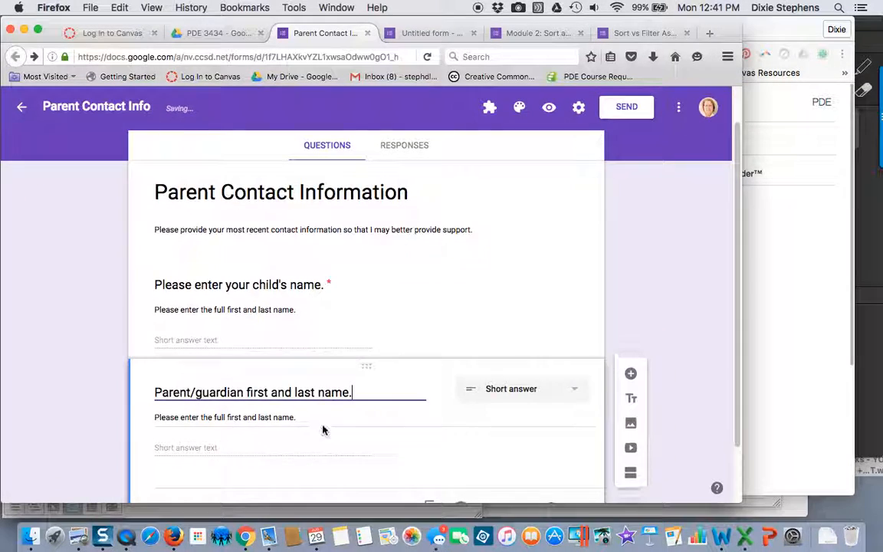
left_click_drag(305, 398, 154, 397)
key("BackSpace")
key("BackSpace")
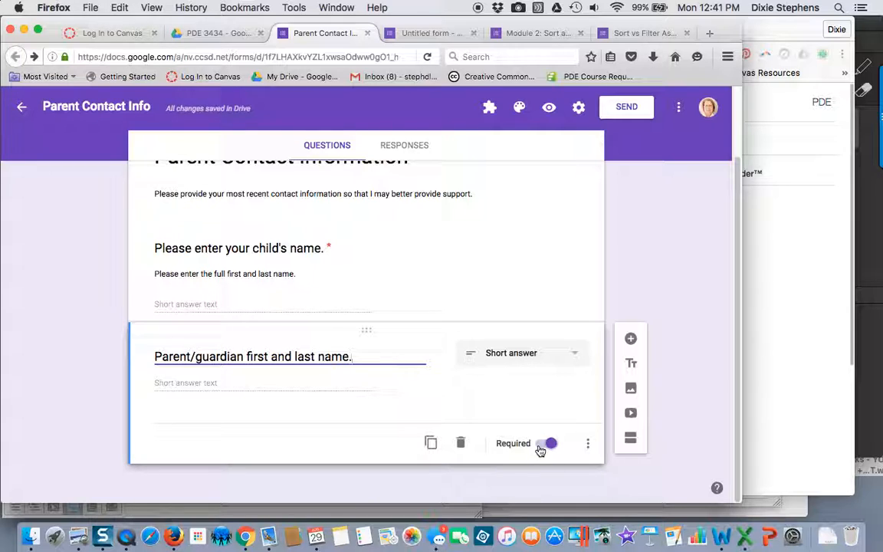
Step: Duplicate the parent/guardian name question and replace the copy's question text with "Best method to contact you."
left_click(432, 445)
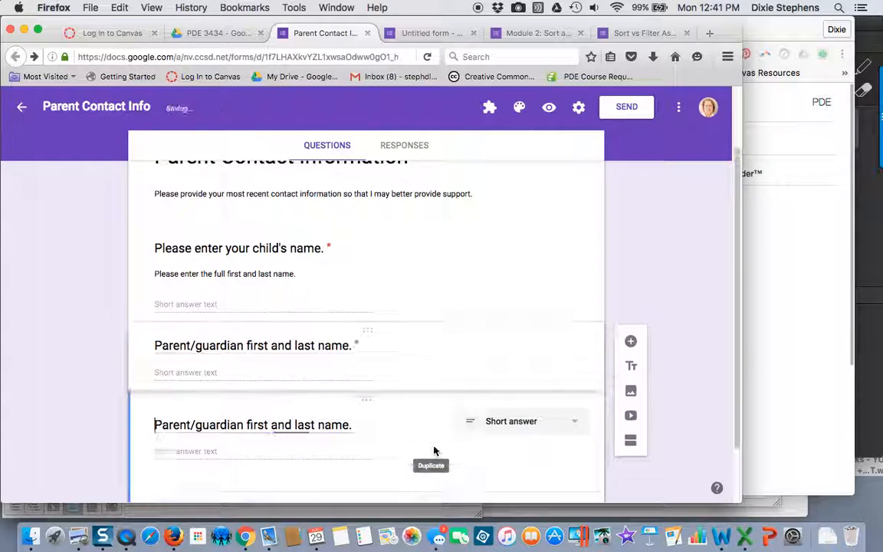
left_click_drag(352, 428, 142, 429)
type("Be")
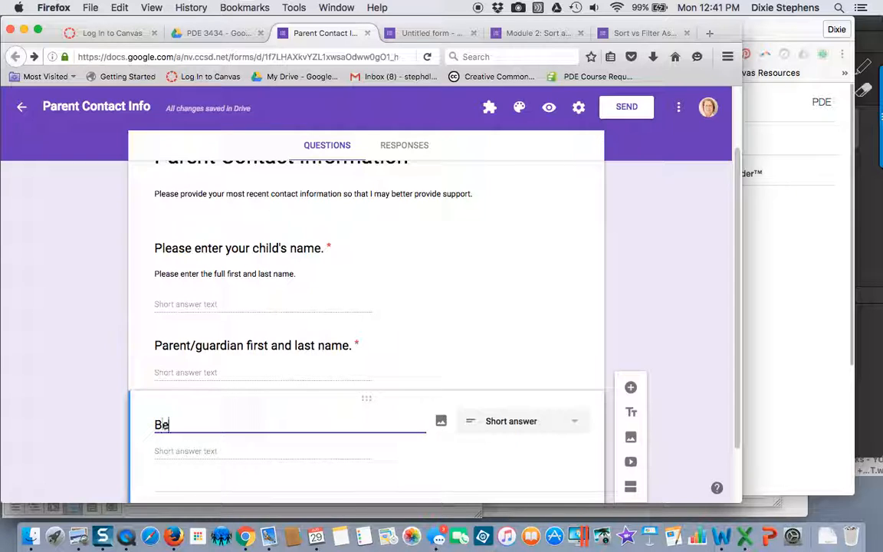
type("st met")
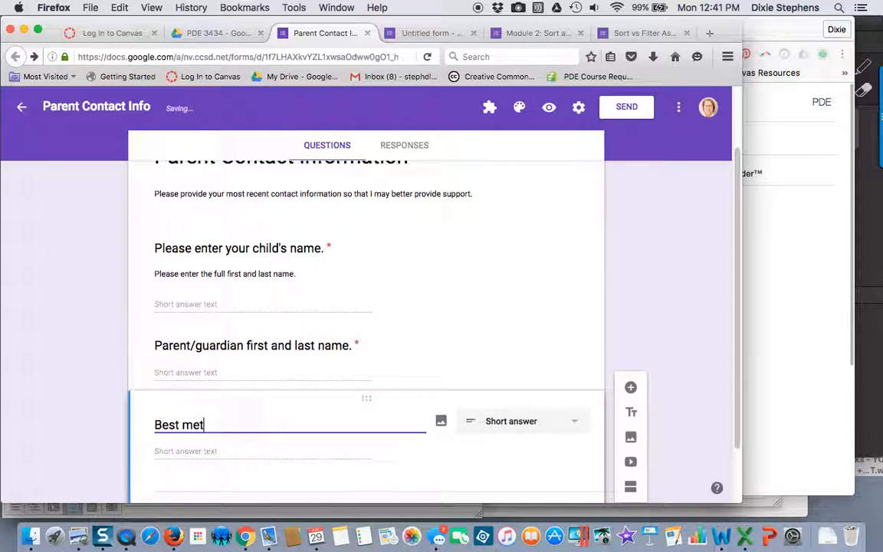
type("hod to contact")
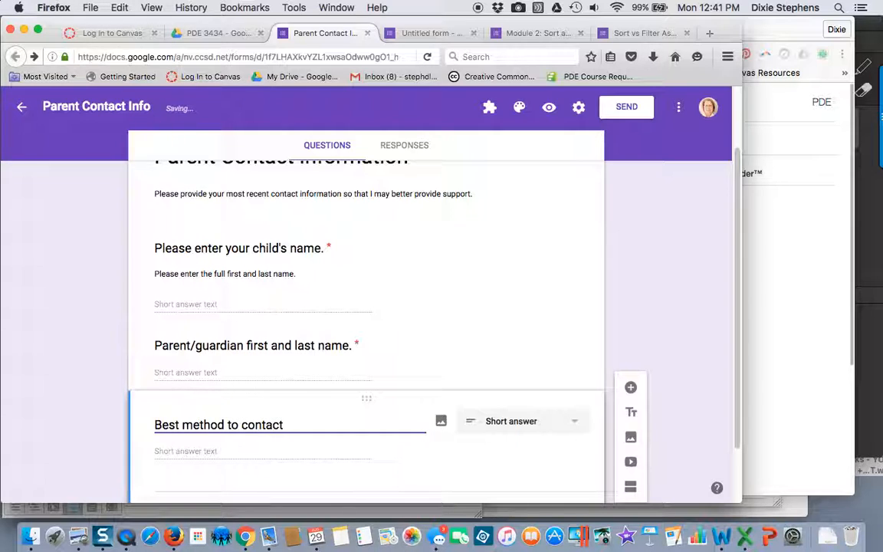
type(" you.")
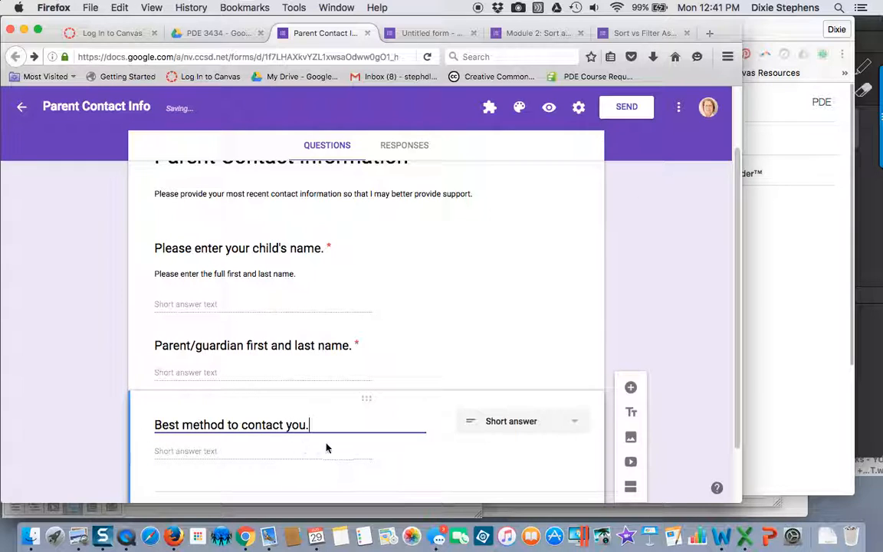
Step: Change the "Best method to contact you." question to multiple choice
left_click(508, 426)
scroll(508, 424, "down", 2)
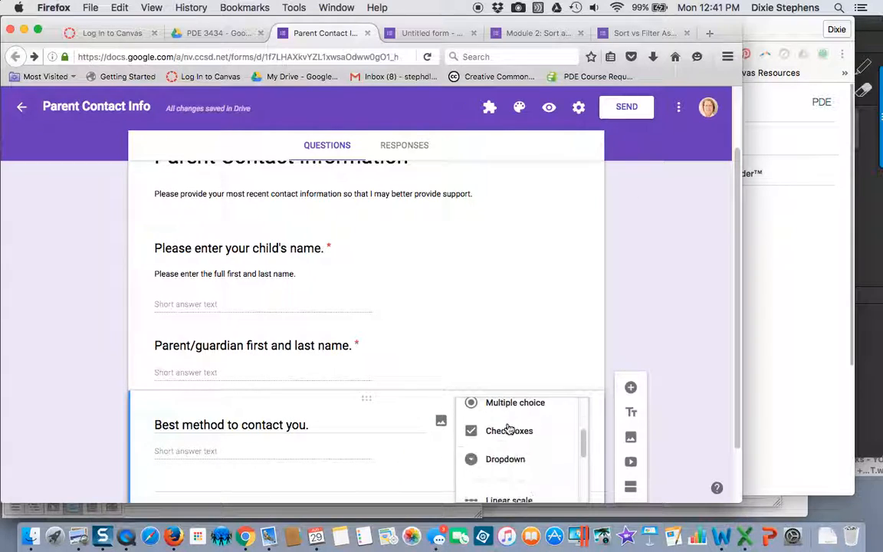
scroll(695, 377, "down", 2)
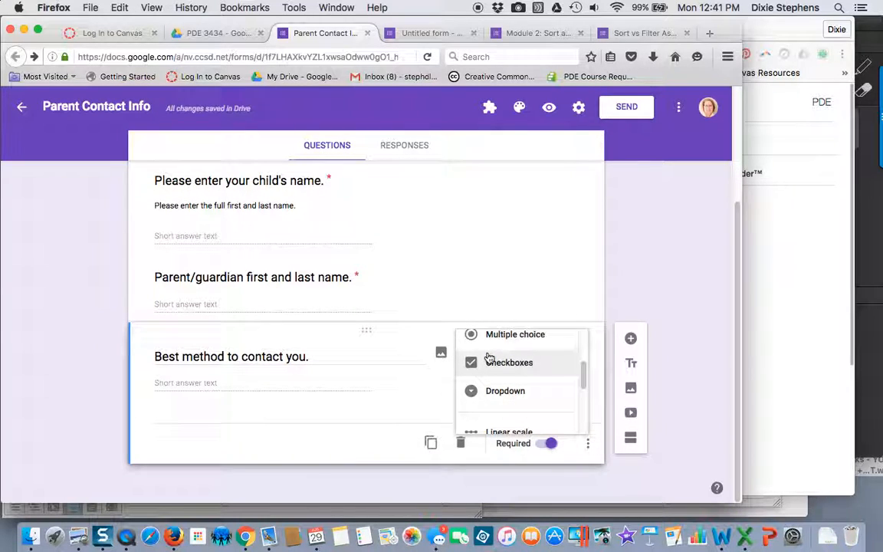
left_click_drag(583, 369, 583, 364)
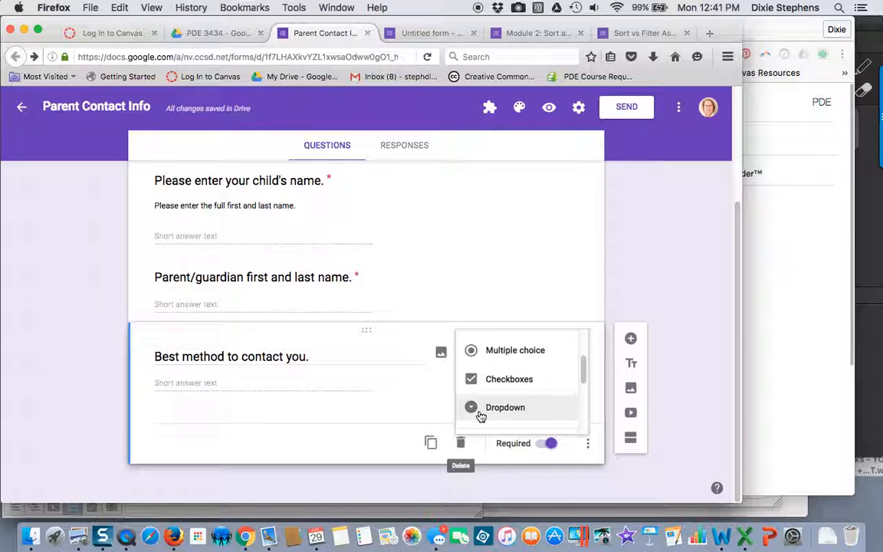
left_click(502, 354)
Step: Replace the first answer option of the "Best method to contact you." question with "By phone"
left_click(219, 385)
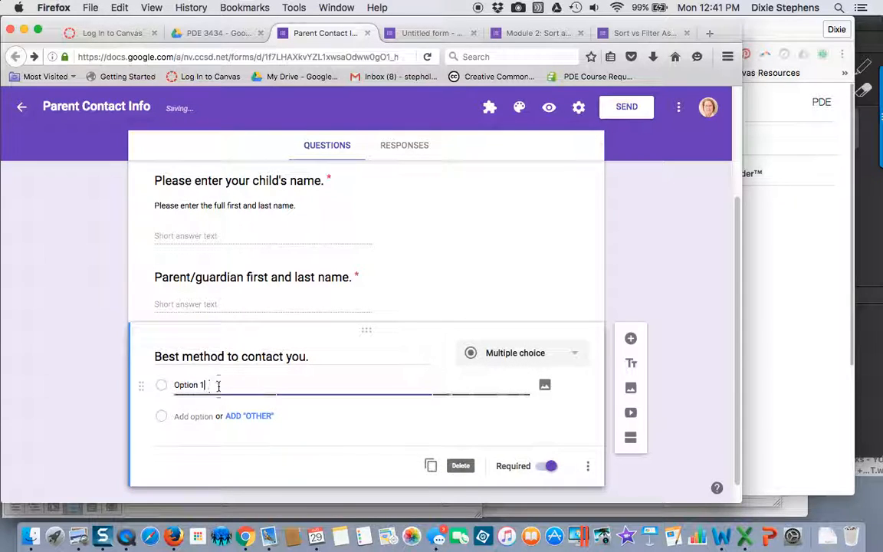
left_click_drag(219, 385, 174, 386)
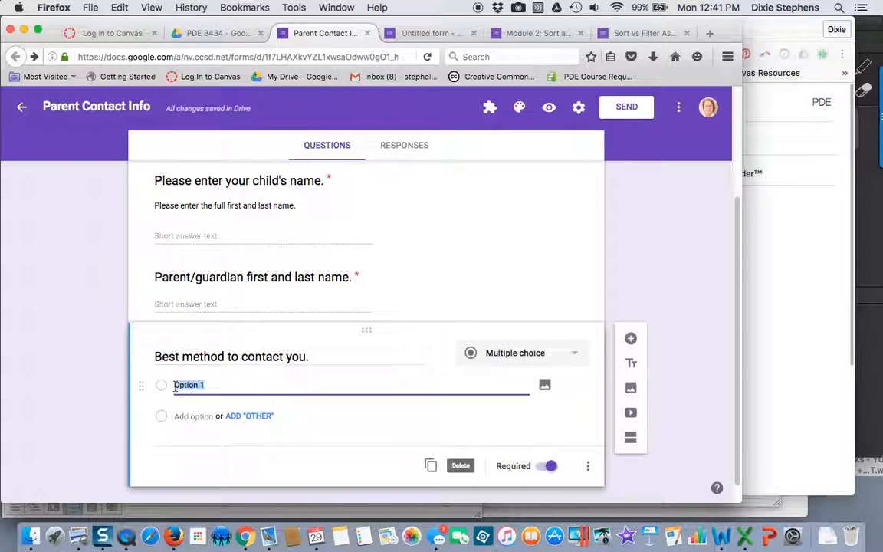
type("PH")
key("BackSpace")
key("BackSpace")
type("By po")
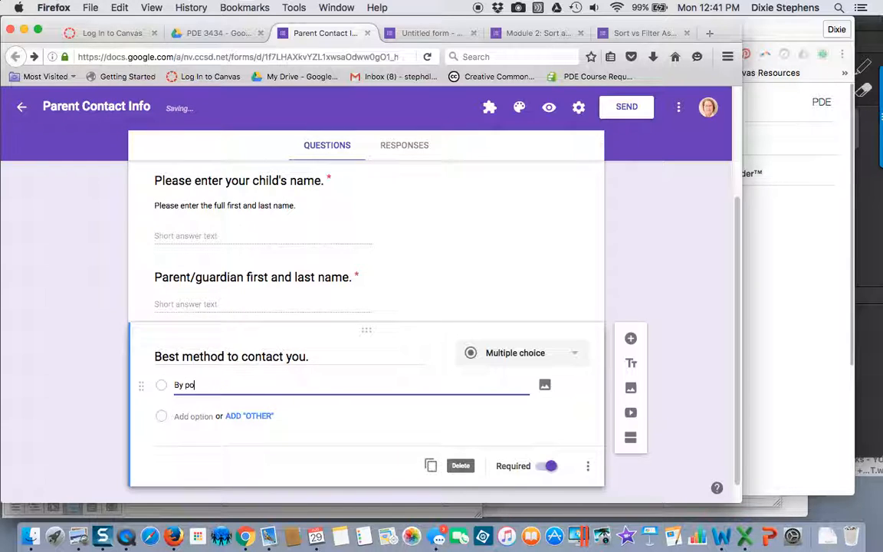
key("BackSpace")
type("hone")
Step: Add a second answer option "By email" and an "Other" option to the contact method question
left_click(191, 416)
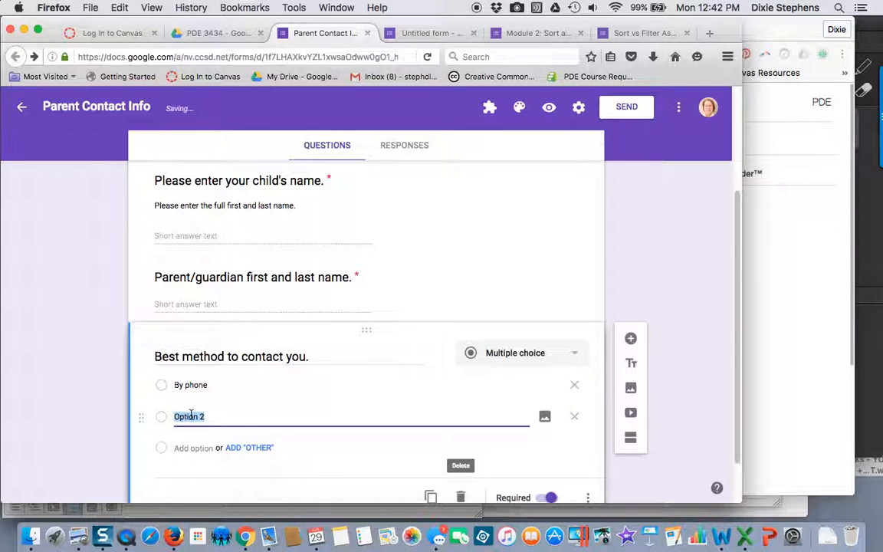
type("By email")
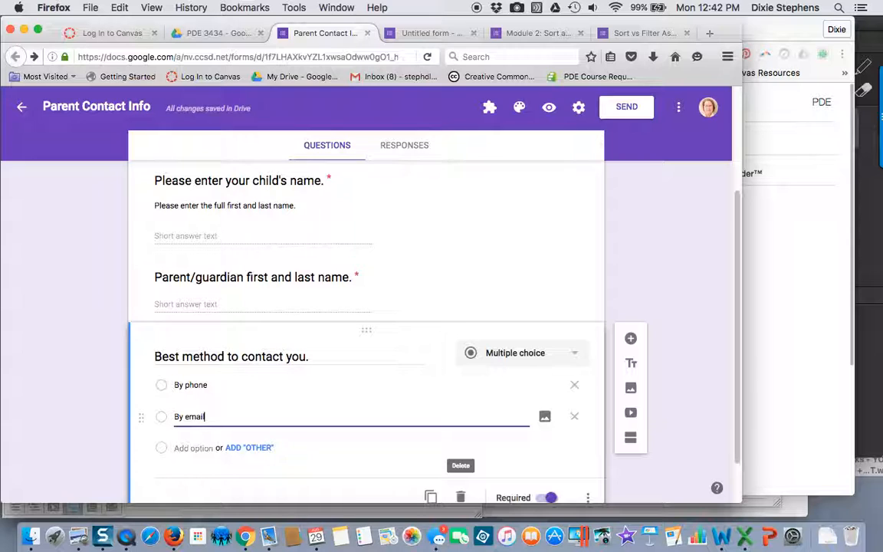
left_click(242, 449)
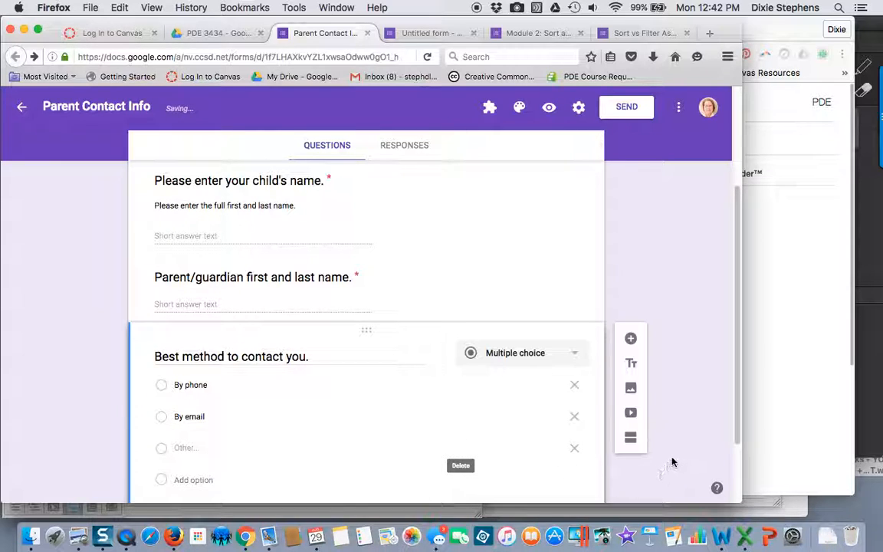
Step: Duplicate the contact method question and change the copy's question text to "Best phone number to reach you."
scroll(675, 459, "down", 1)
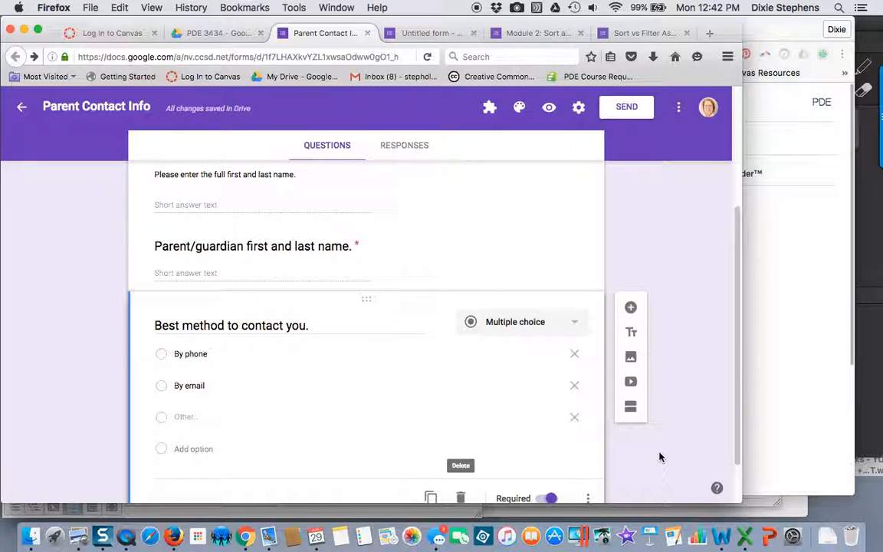
scroll(659, 457, "down", 1)
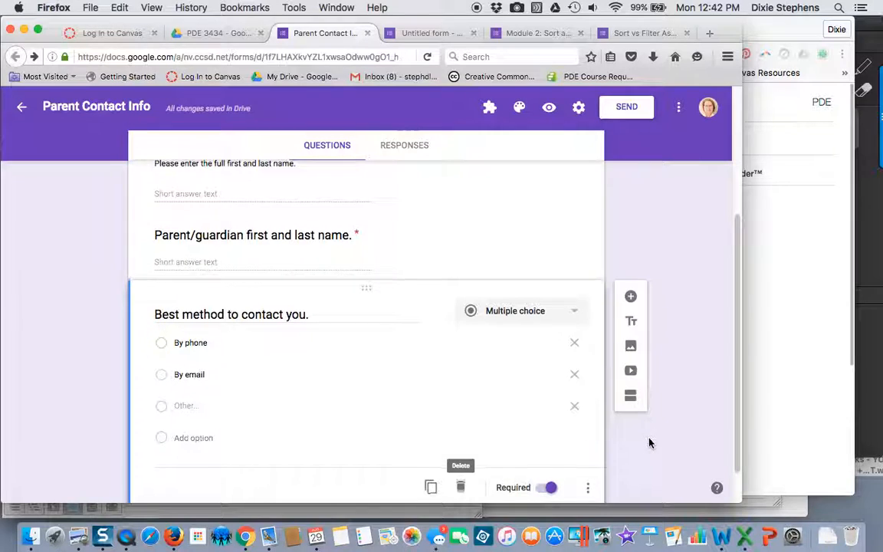
scroll(649, 443, "down", 2)
scroll(648, 443, "down", 1)
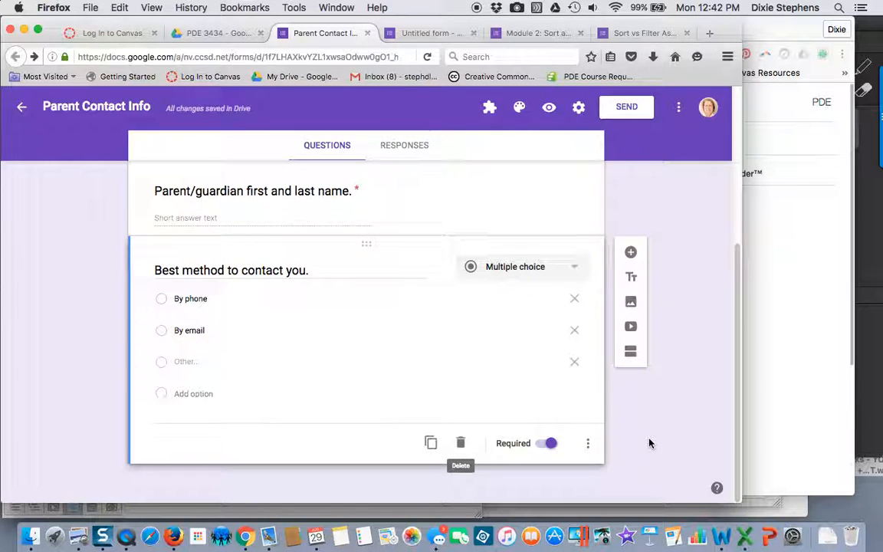
left_click(431, 445)
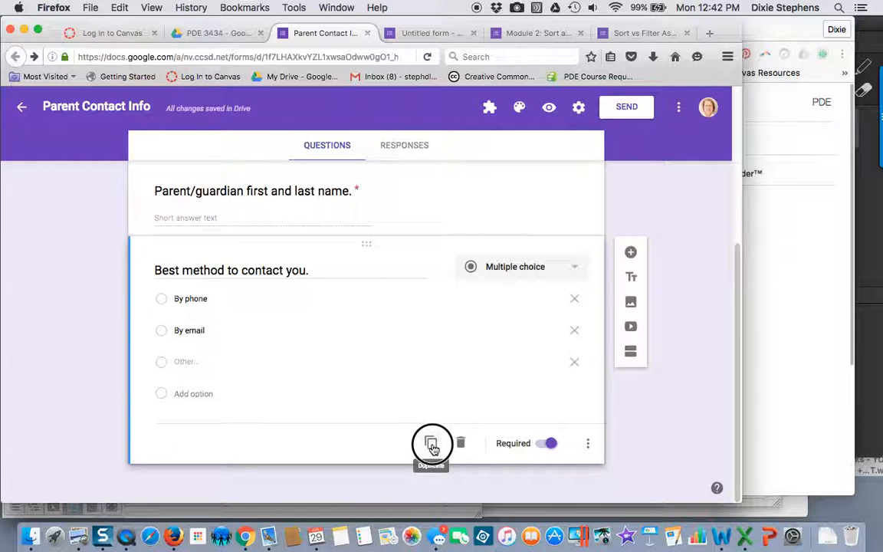
left_click_drag(321, 411, 182, 404)
type("p")
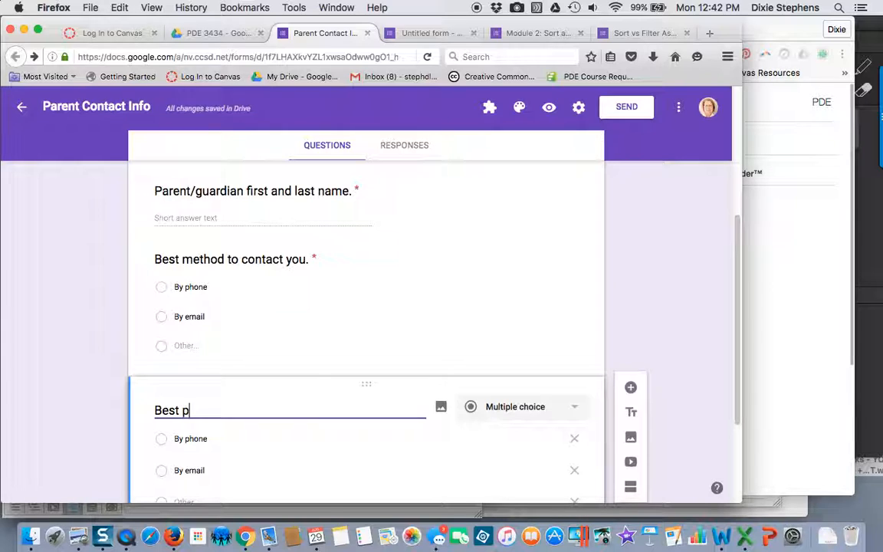
type("hone number to eac")
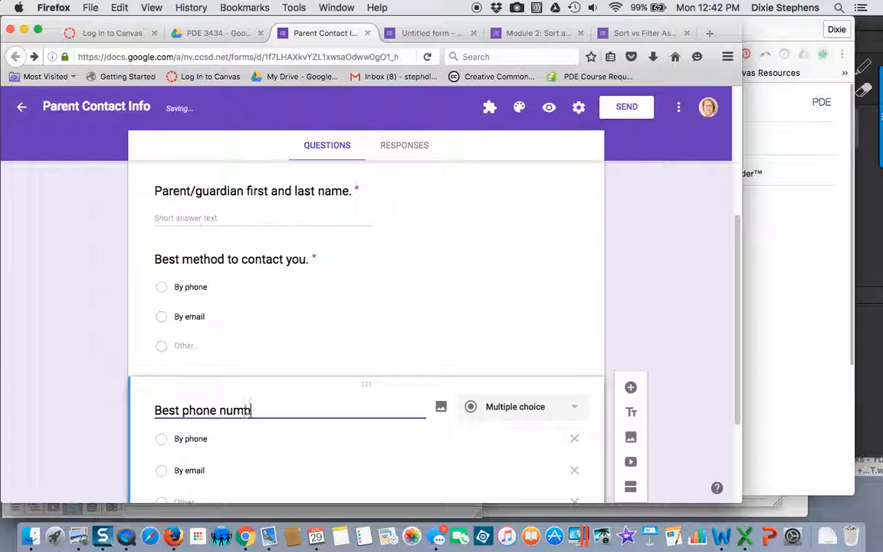
key("BackSpace")
key("BackSpace")
key("BackSpace")
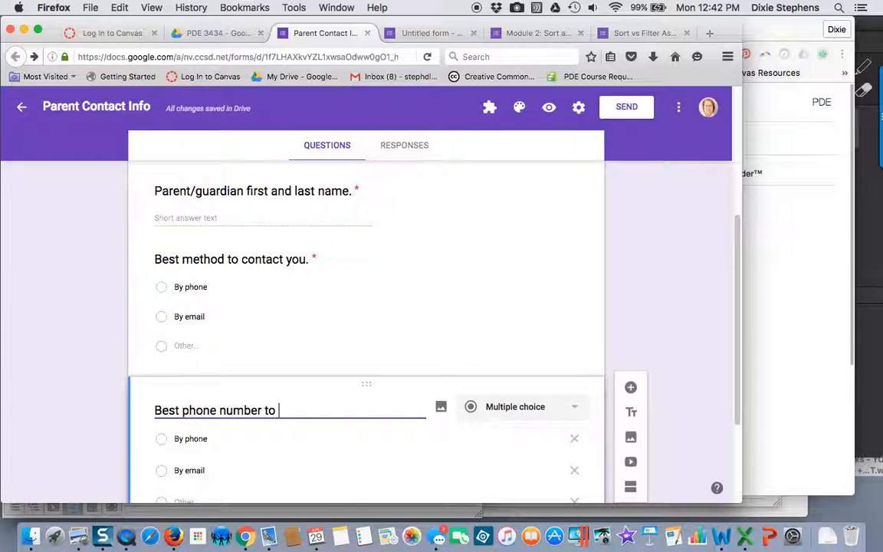
type("reach ou")
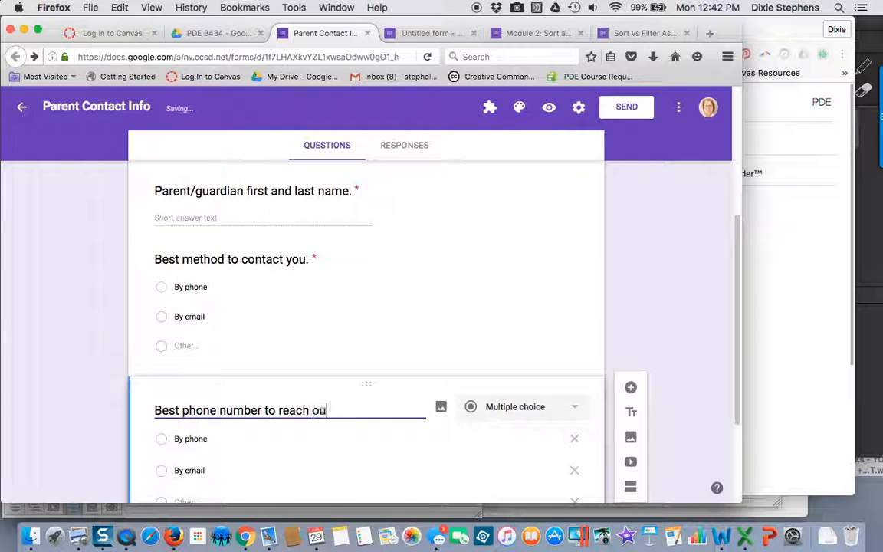
type("you.")
Step: Change the phone number question to short answer and make it not required
scroll(193, 387, "down", 3)
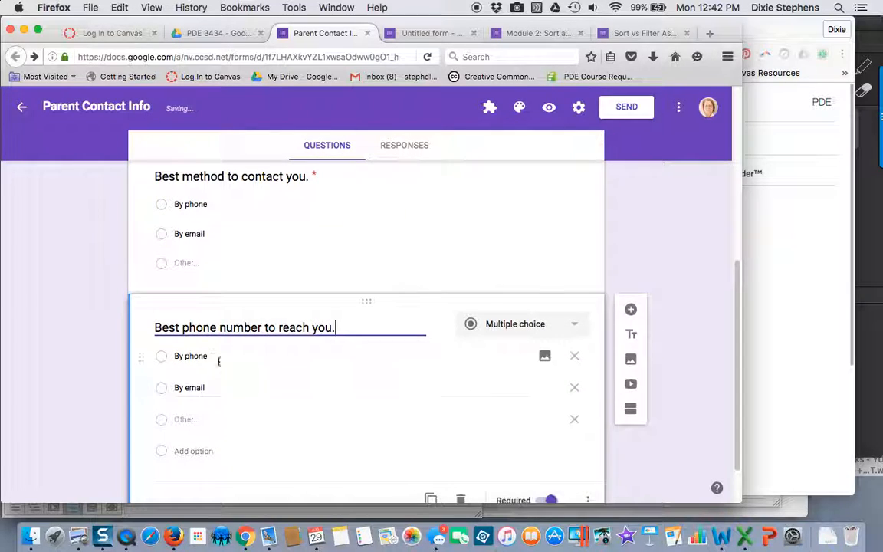
left_click(524, 331)
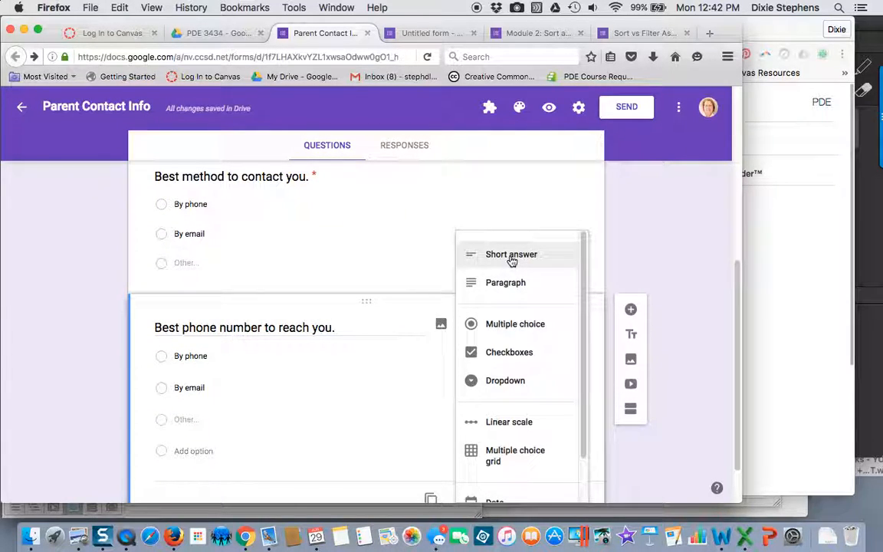
left_click(511, 258)
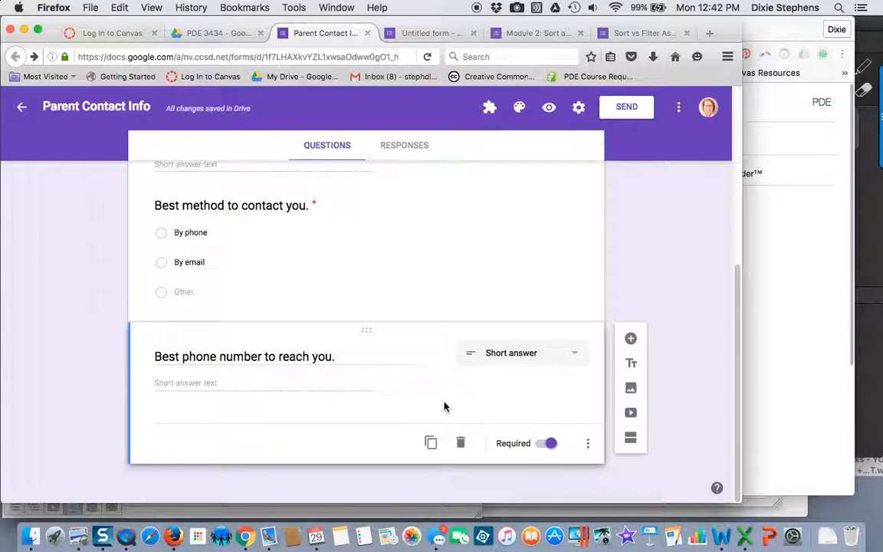
left_click(541, 446)
Step: Add the description "Ignore if you do not want to be contacted by phone." to the phone number question
left_click(588, 443)
left_click(634, 447)
left_click(231, 381)
type("Ignor")
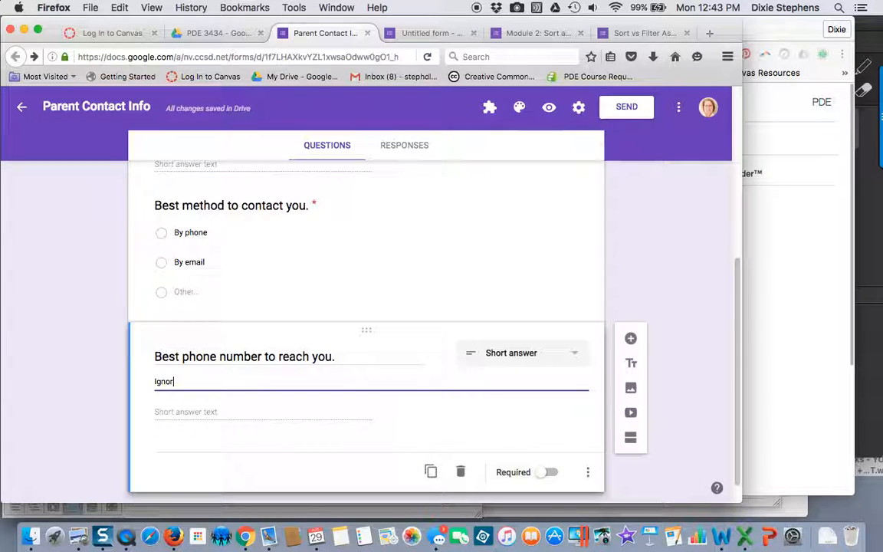
type("e if you do not want to be contact")
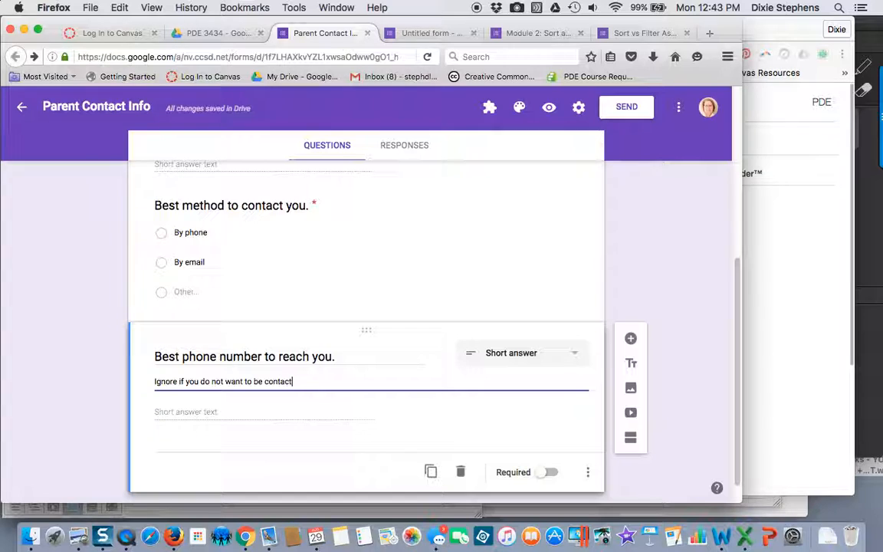
type("ed by phone")
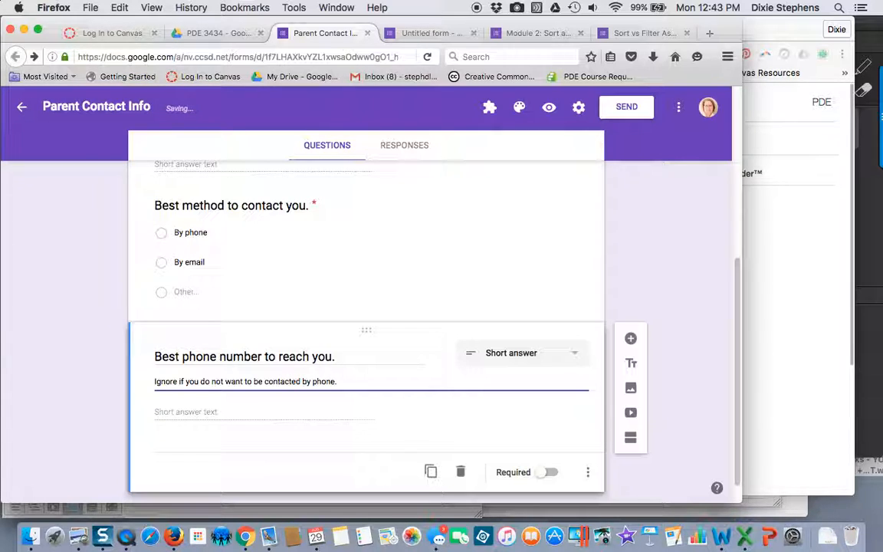
left_click(623, 471)
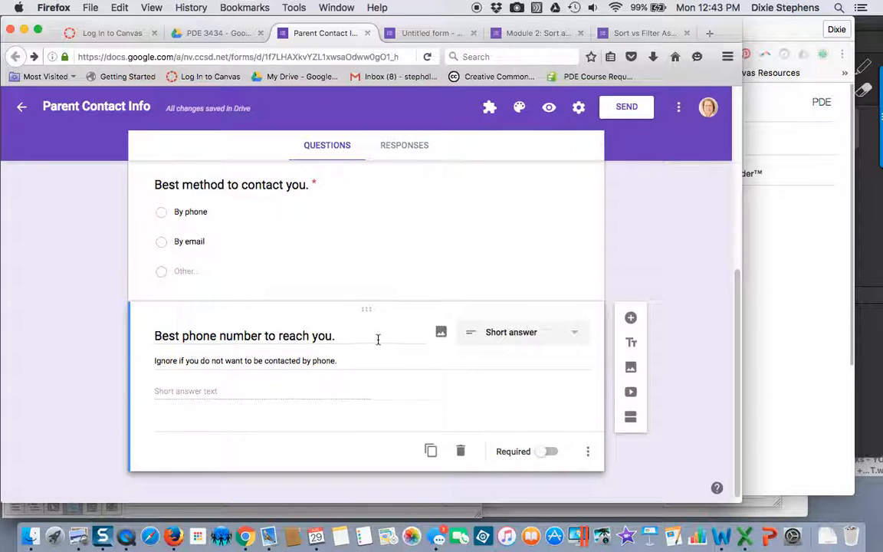
Step: Duplicate the phone number question and replace the copy's question text with "Email address."
left_click(431, 450)
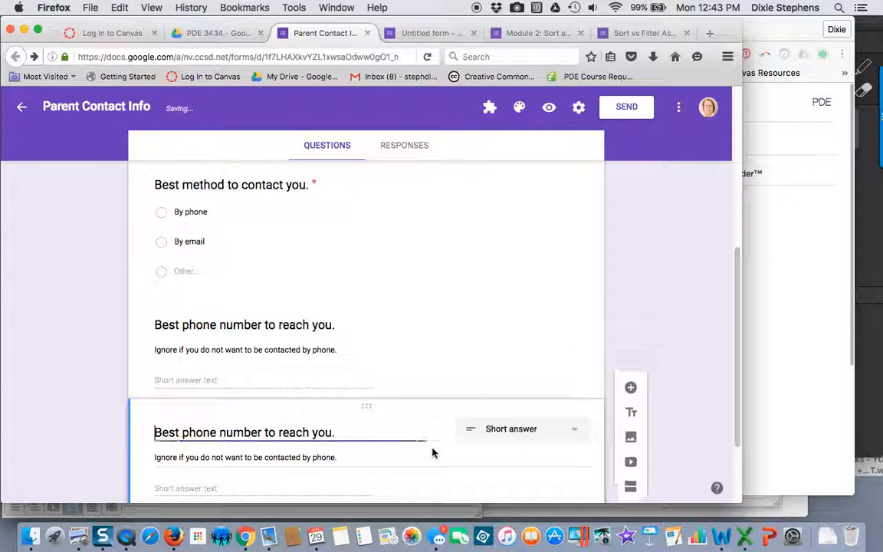
left_click_drag(156, 434, 355, 438)
type("Email")
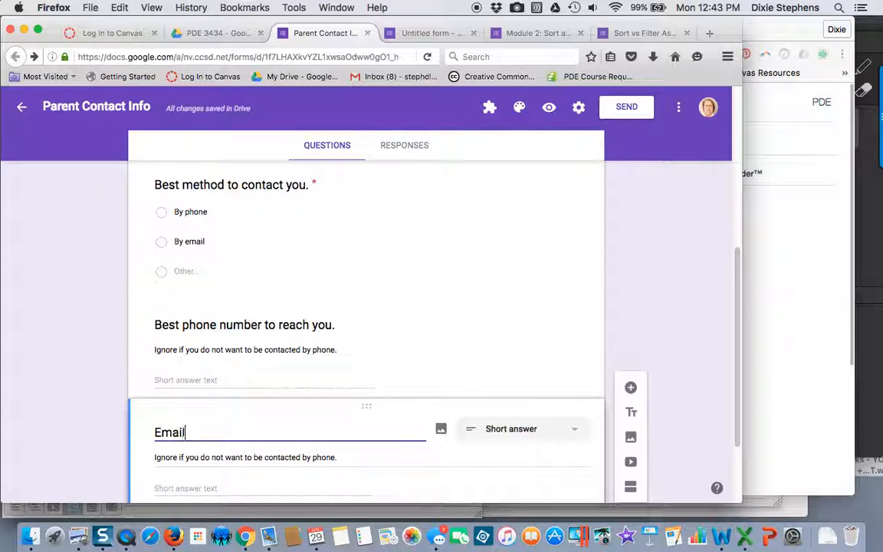
type(" address")
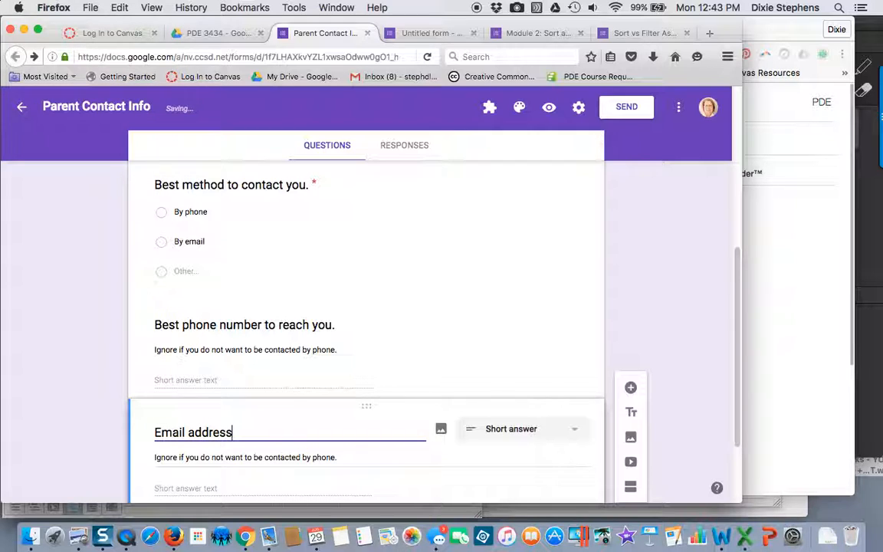
type(".")
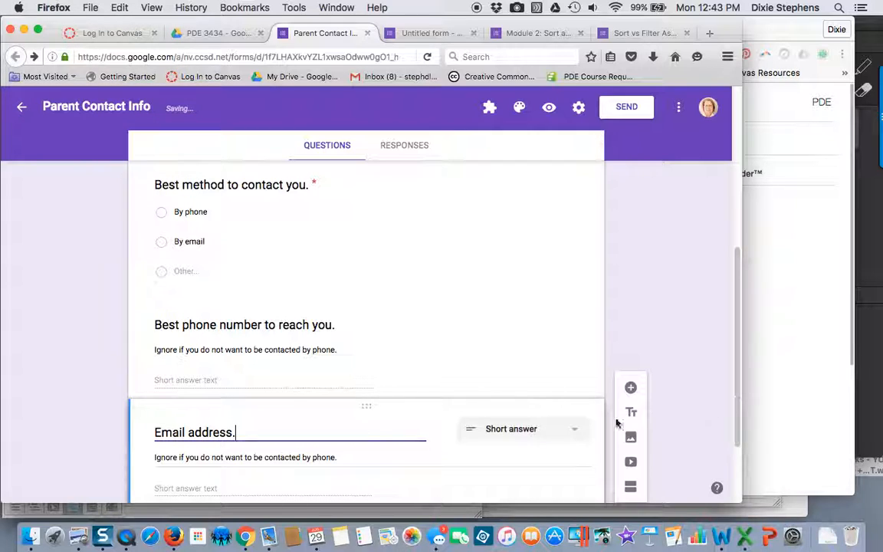
Step: Change the email question's description to "Ignore if you do not want to be contacted by email."
left_click(328, 458)
double_click(324, 458)
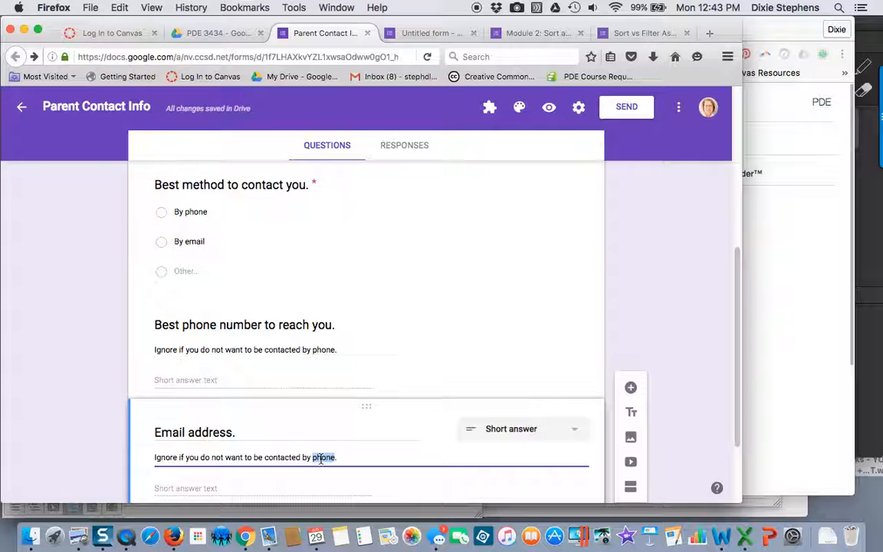
type("email.")
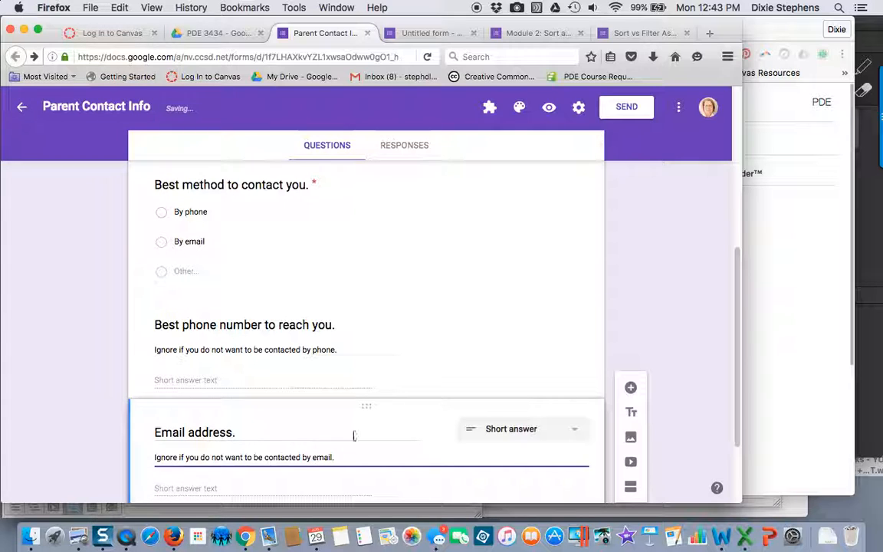
Step: Duplicate the email address question and change the copy's question type to paragraph
scroll(684, 398, "down", 2)
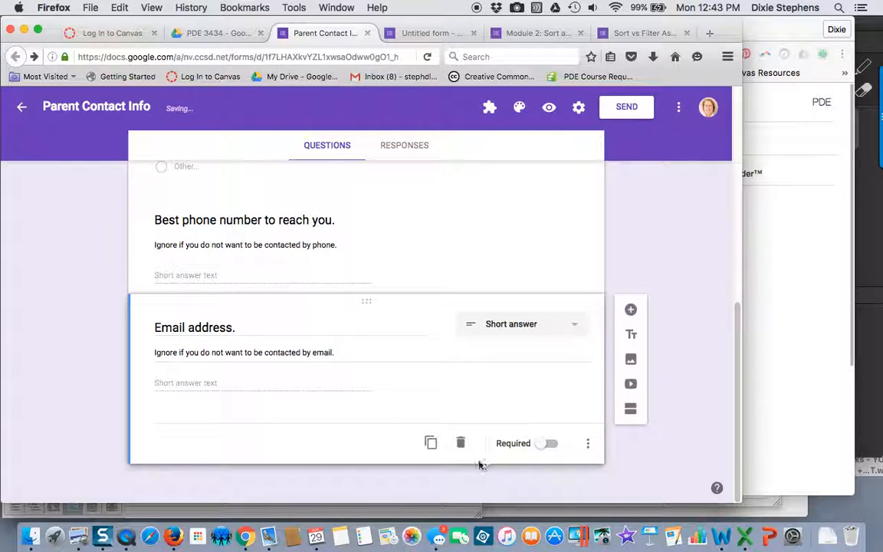
left_click(431, 442)
left_click(494, 423)
left_click(492, 454)
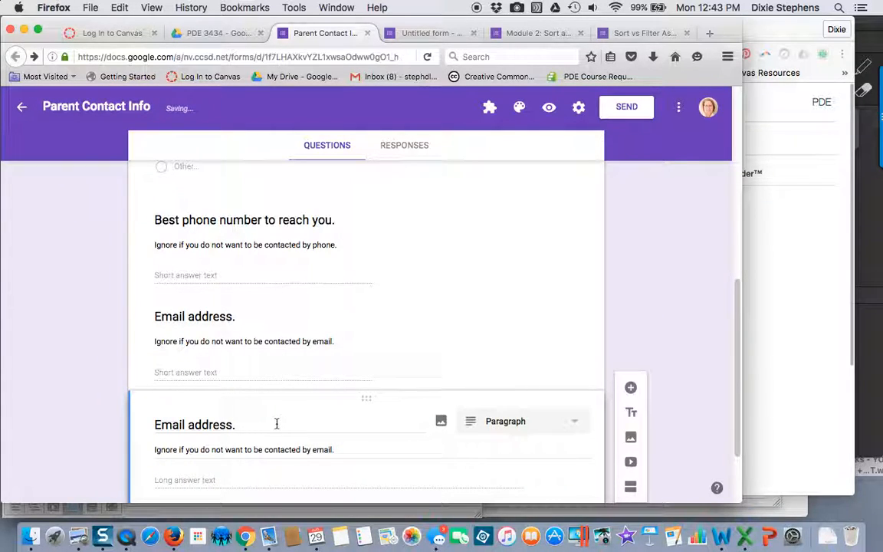
Step: Replace the paragraph question's text with "Please let me know of any additional information that you feel is important."
left_click_drag(244, 426, 154, 428)
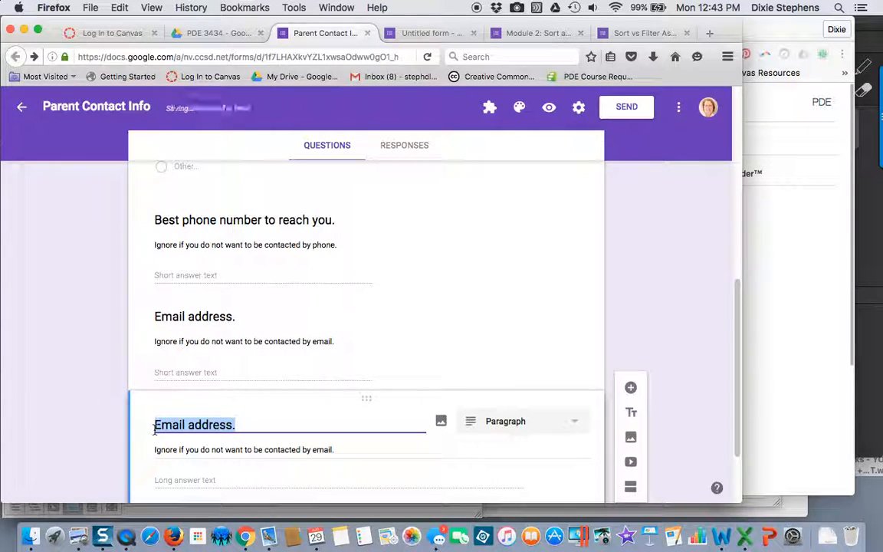
type("Pl")
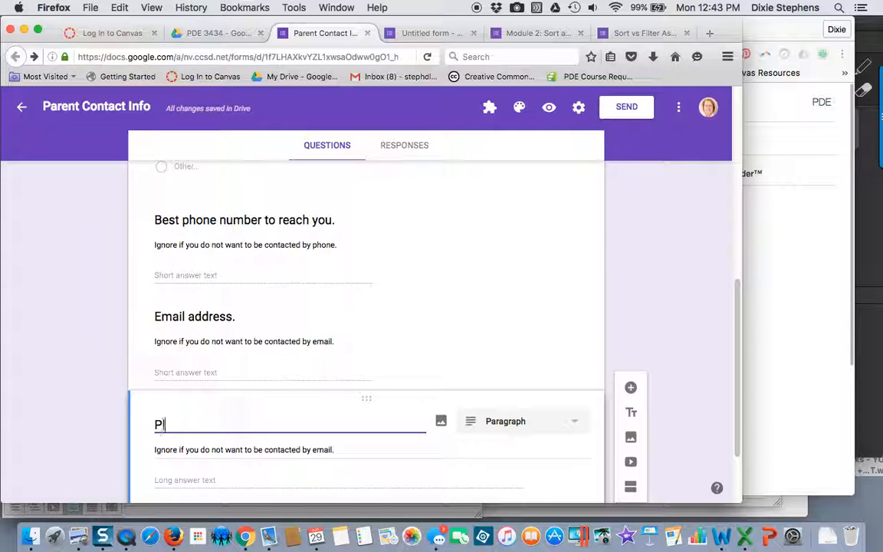
type("ease let me ")
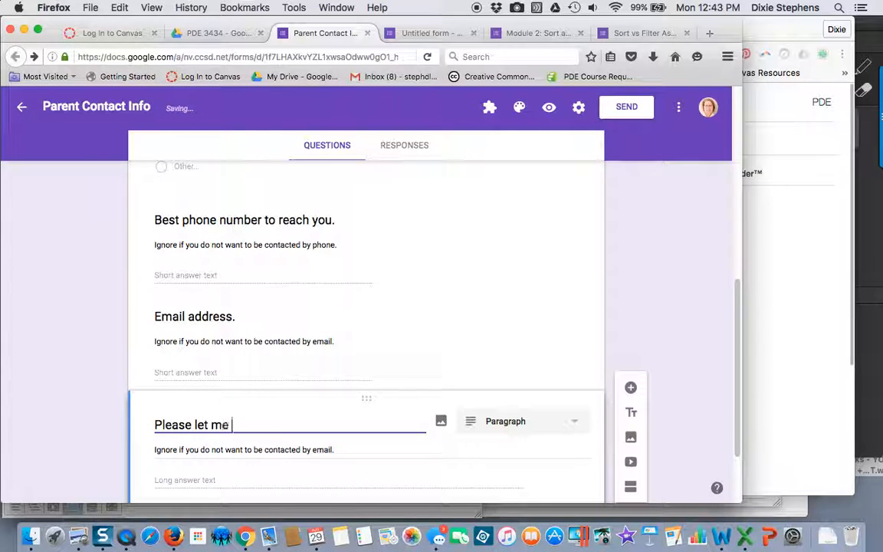
type("know of an")
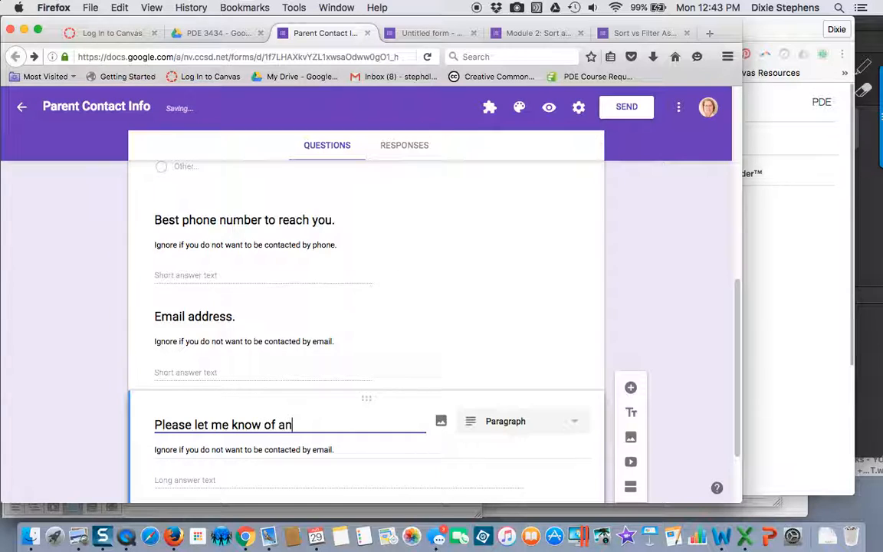
type("y additional information that ")
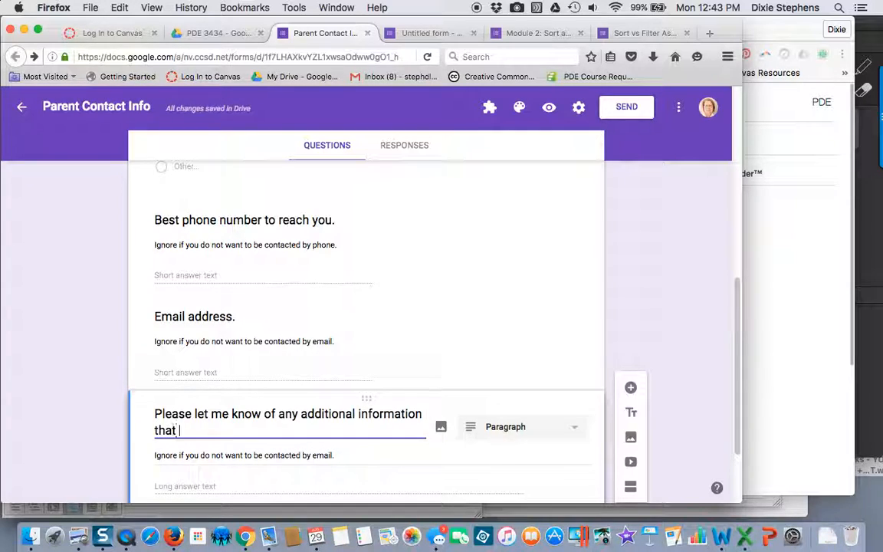
type("you feel is")
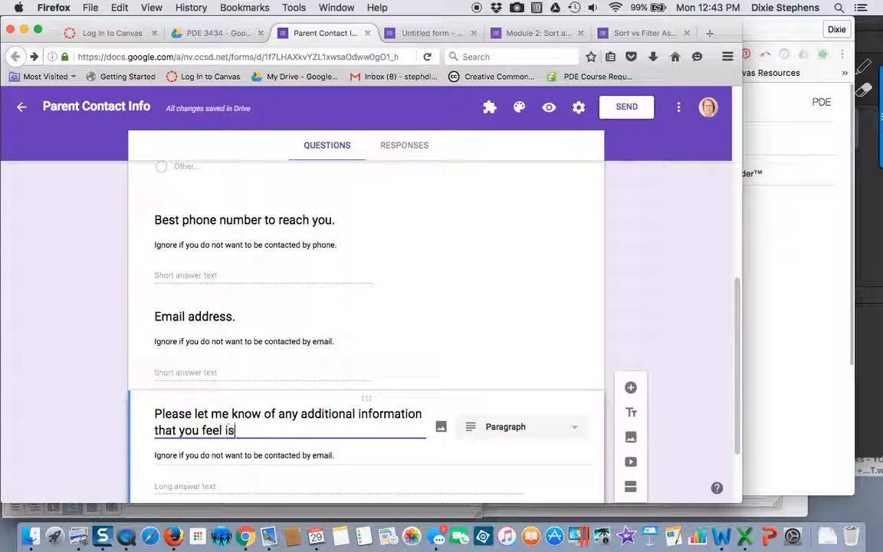
type(" important")
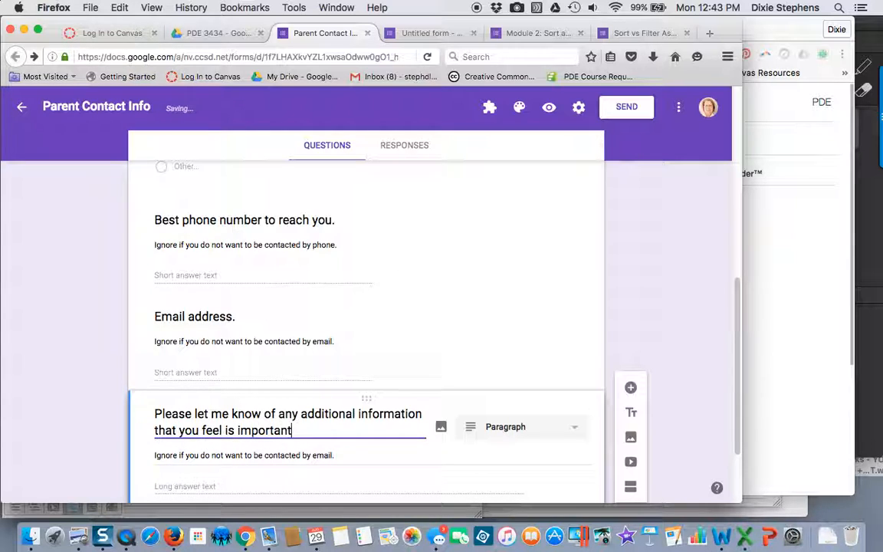
Step: Delete the email description from the additional information question
left_click_drag(334, 455, 153, 455)
key("BackSpace")
key("BackSpace")
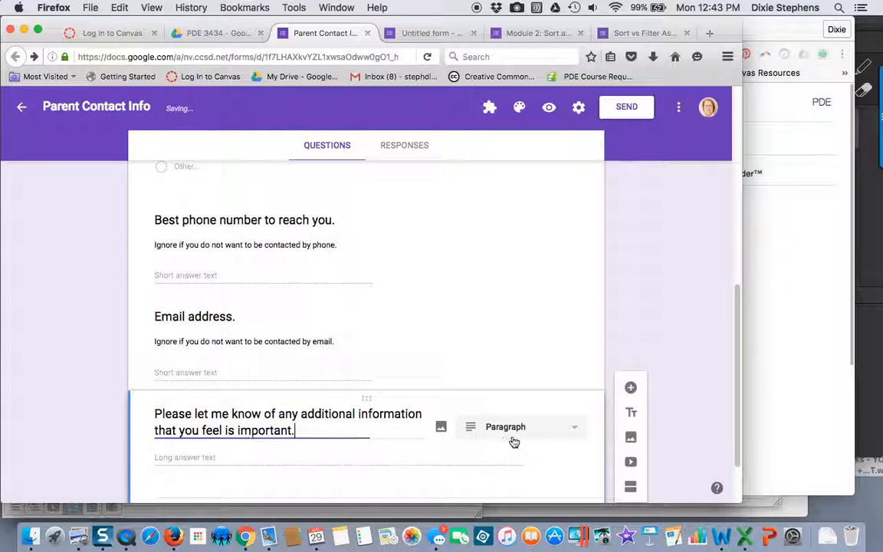
left_click(691, 420)
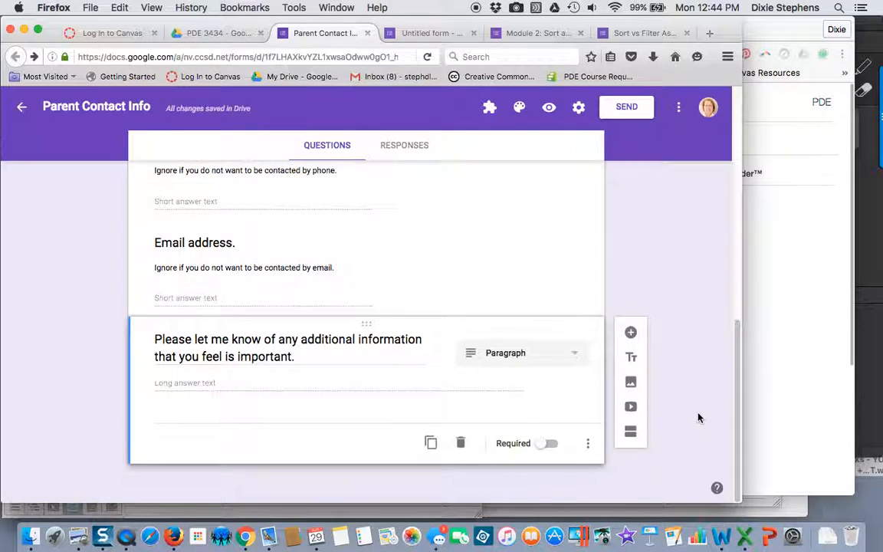
Step: Move the "Best phone number to reach you." question below the "Email address." question
scroll(698, 417, "up", 2)
scroll(698, 417, "up", 2)
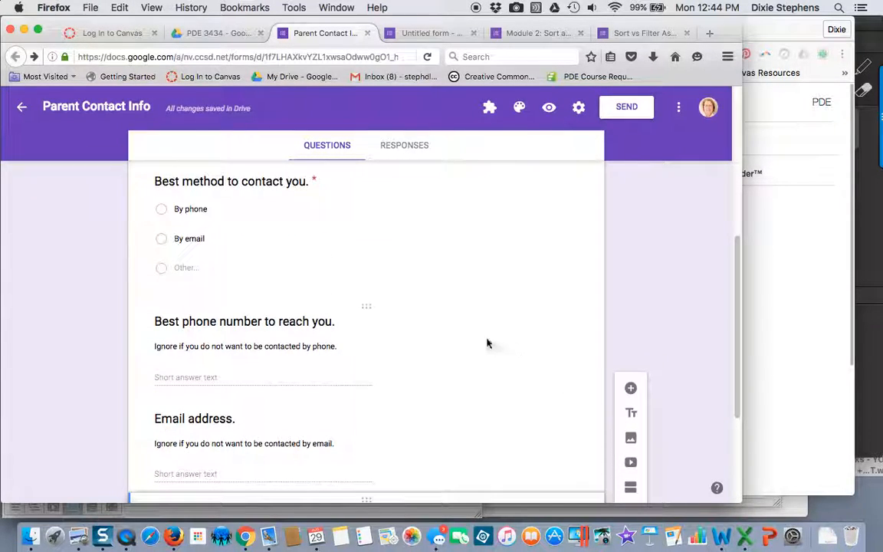
scroll(452, 348, "up", 1)
scroll(452, 348, "up", 5)
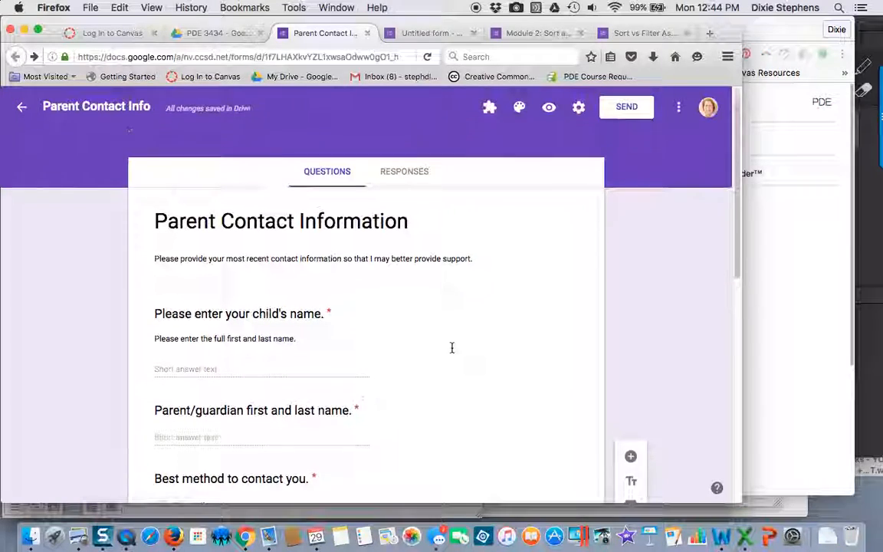
scroll(453, 353, "down", 7)
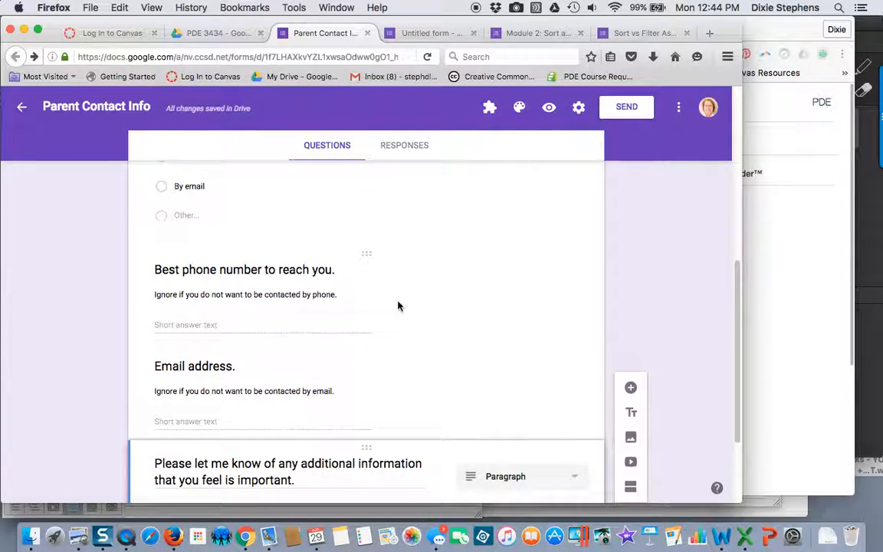
left_click(366, 257)
left_click_drag(366, 257, 360, 357)
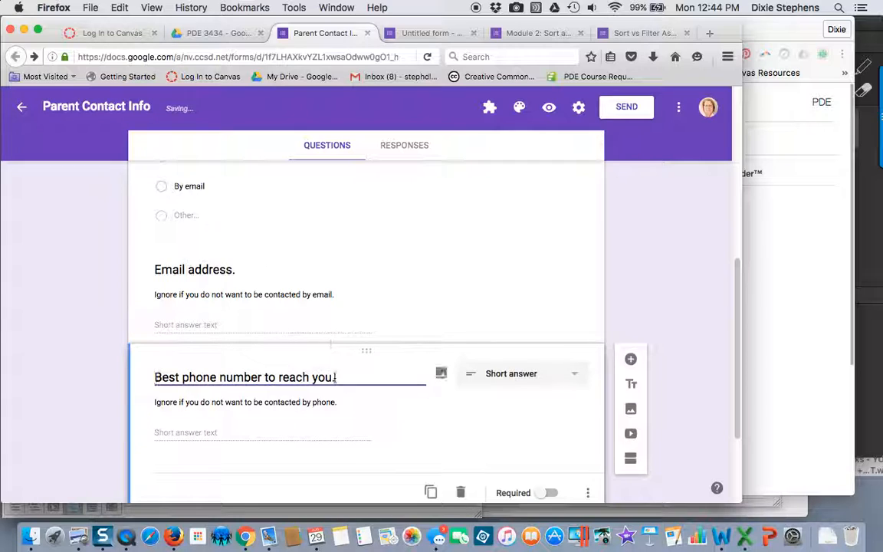
Step: Preview the form and enter "Test" as the child's name and "TEST parent" as the parent/guardian name
scroll(699, 391, "up", 10)
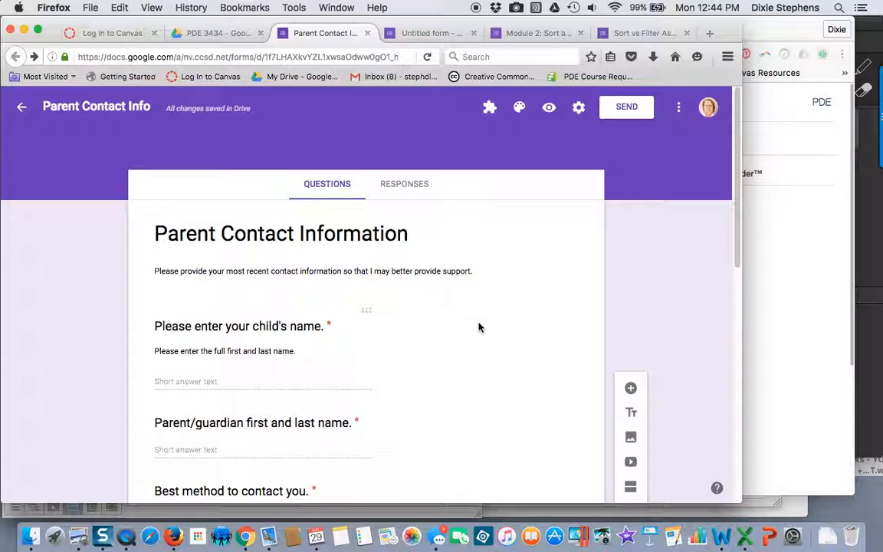
left_click(549, 110)
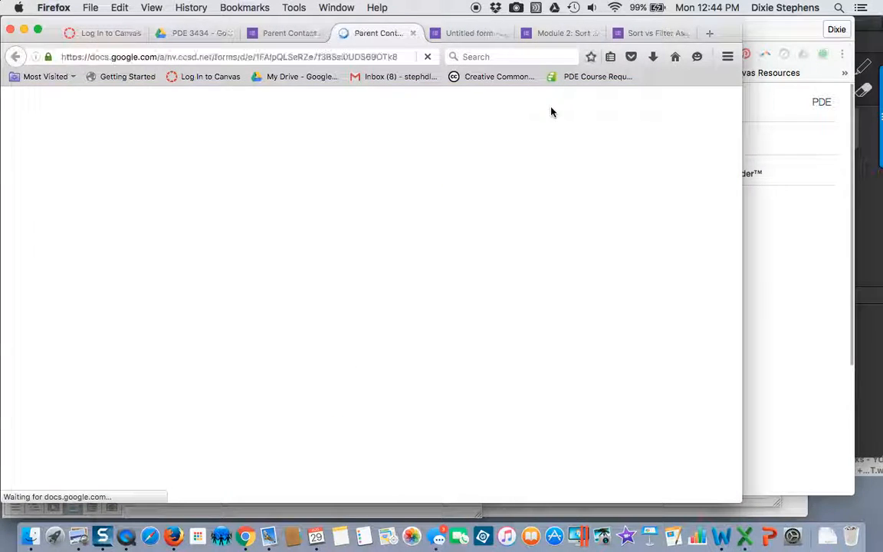
scroll(477, 240, "down", 7)
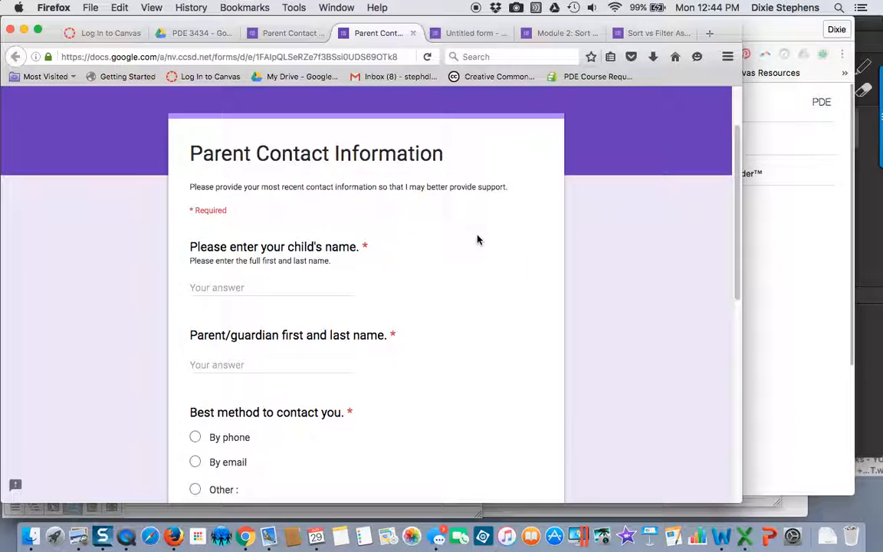
scroll(477, 240, "down", 7)
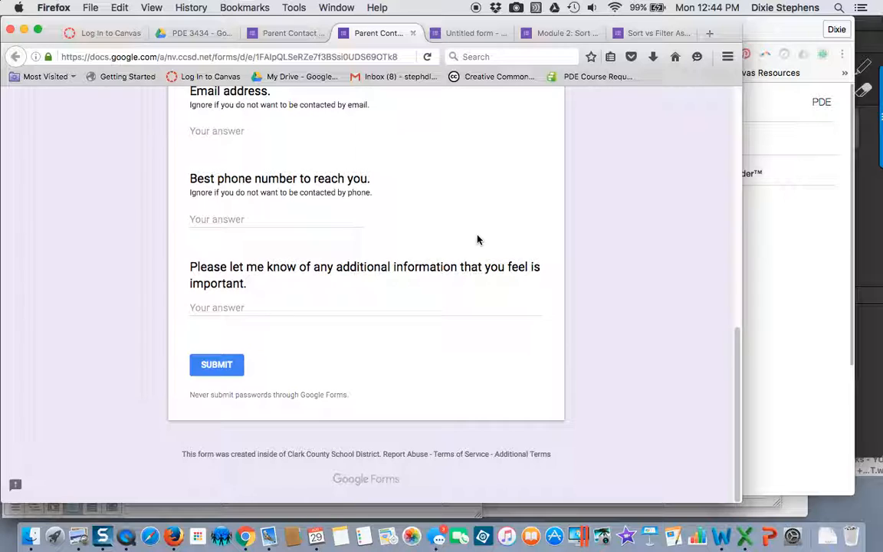
scroll(477, 240, "up", 12)
scroll(476, 240, "up", 2)
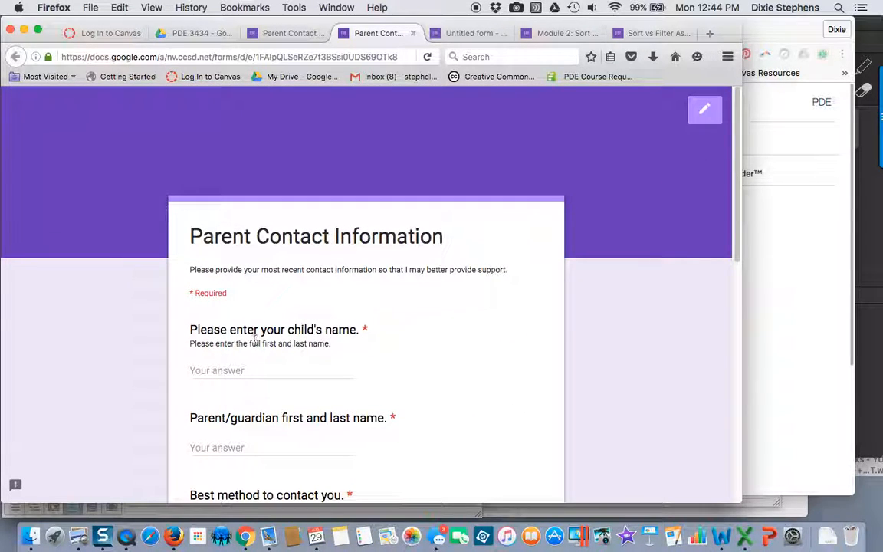
left_click(235, 370)
type("Test")
type("TEST ")
type("parent")
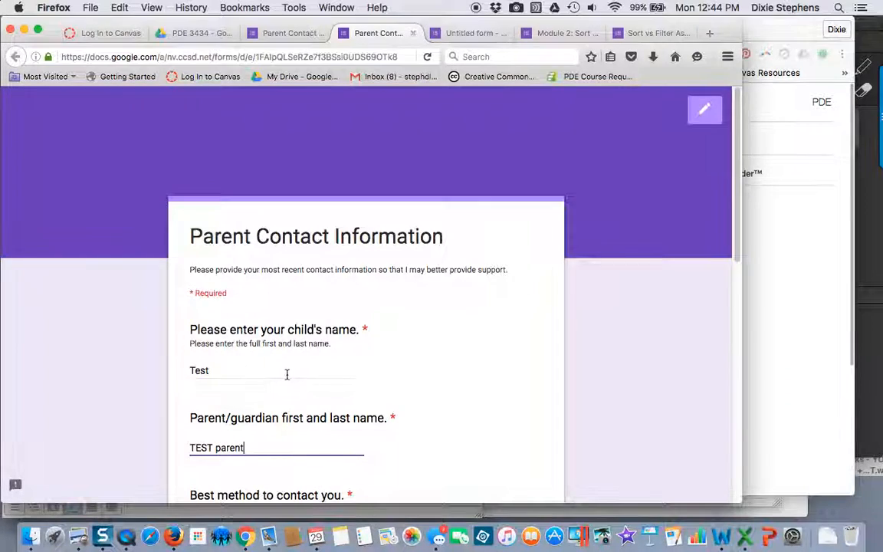
Step: Answer the best contact method question with Other and the text "by snail mail"
scroll(298, 375, "down", 5)
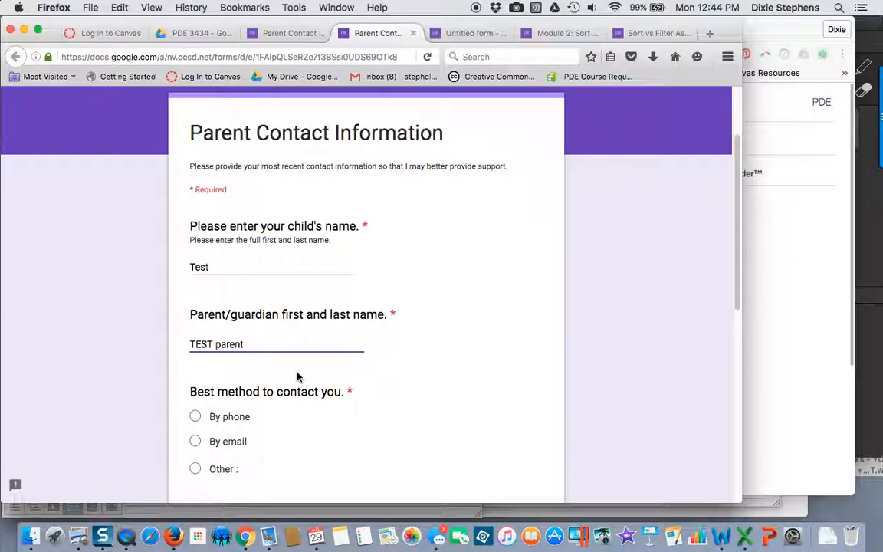
left_click(196, 336)
left_click(197, 361)
left_click(196, 388)
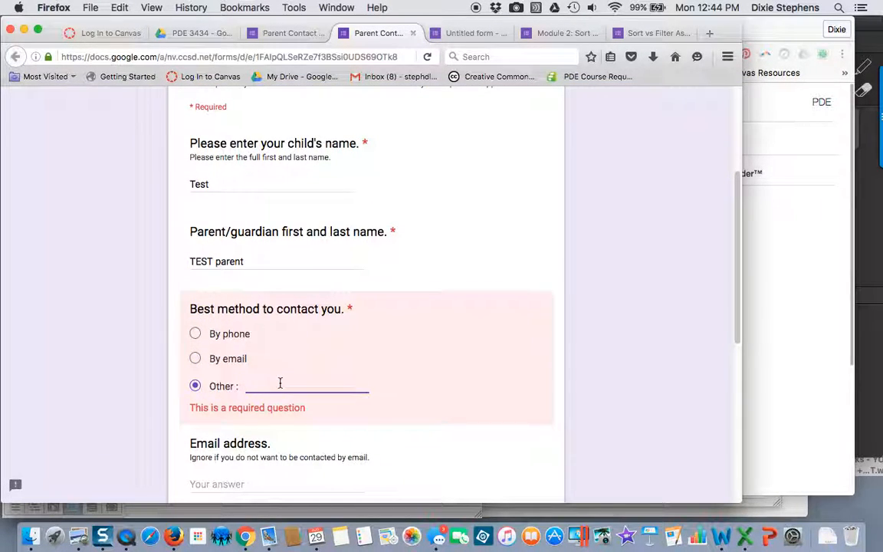
type("by snail")
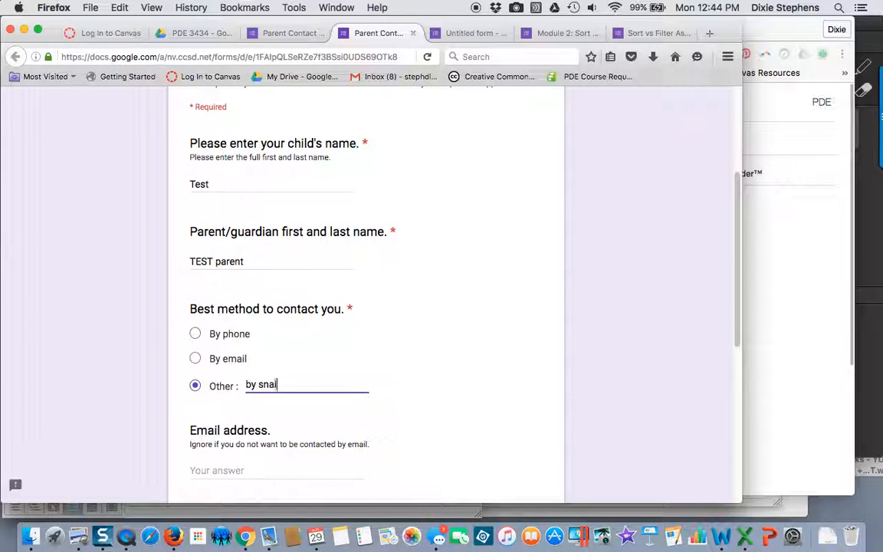
type(" mail")
Step: Enter a placeholder email address, leave the phone and additional information answers blank, and submit the test response
scroll(261, 406, "down", 1)
left_click(240, 428)
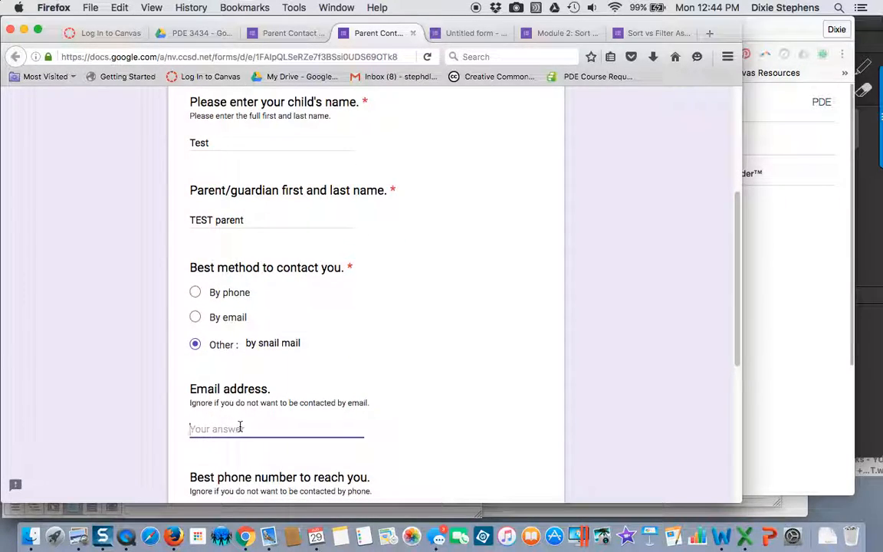
type("axy@...")
scroll(244, 427, "down", 4)
left_click(237, 363)
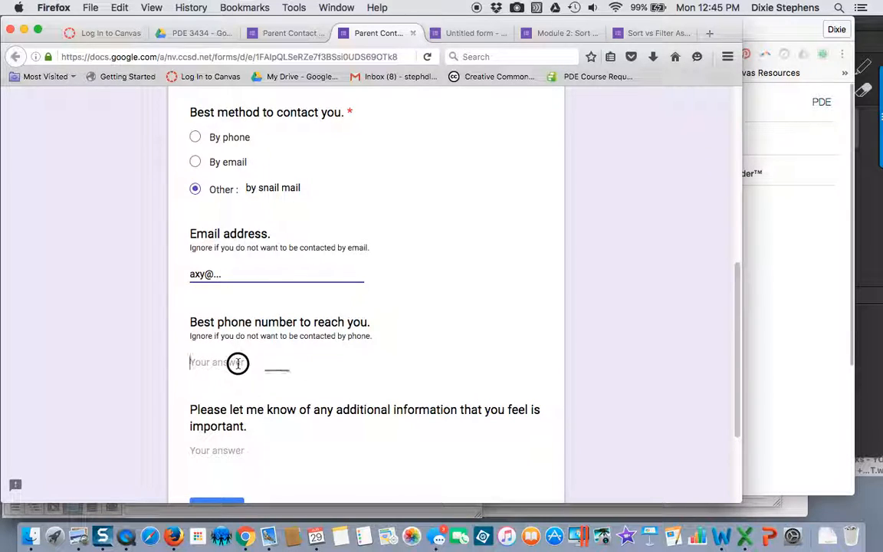
scroll(238, 384, "down", 2)
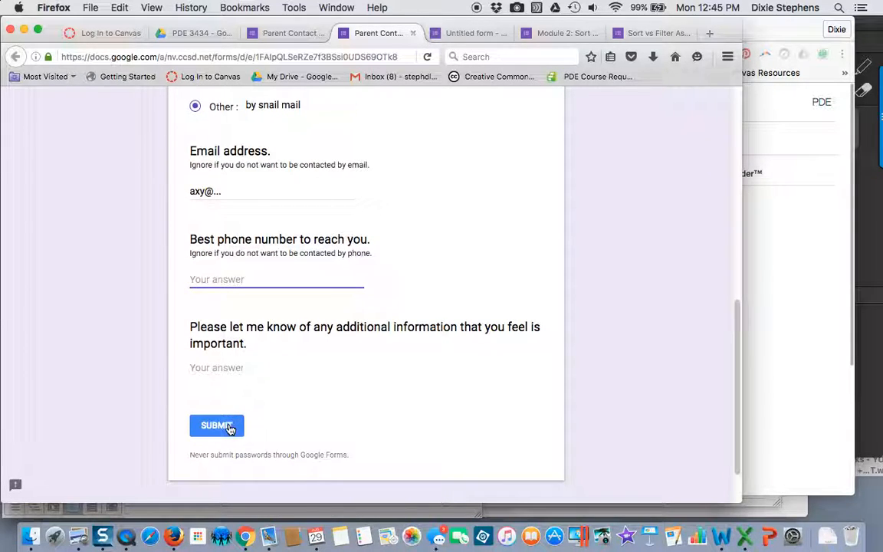
left_click(230, 427)
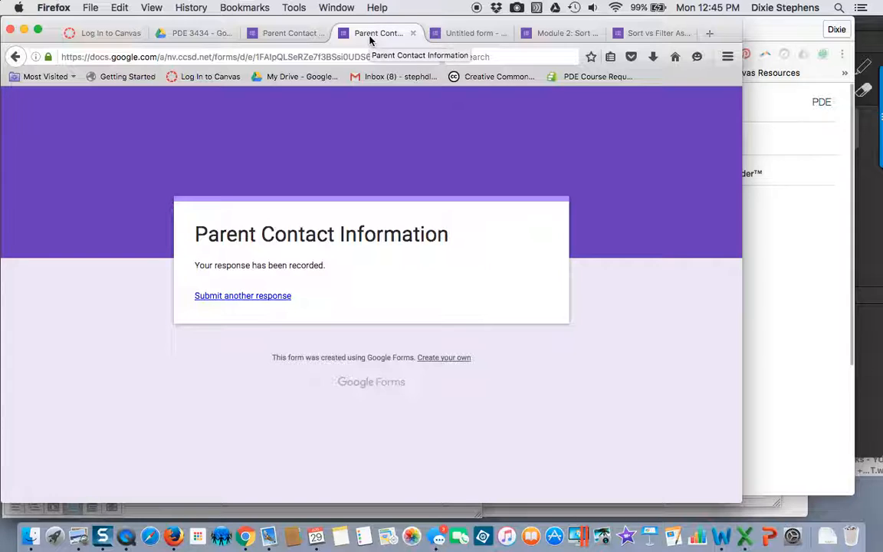
Step: Return to the form editor and review the response summary for every question
left_click(285, 34)
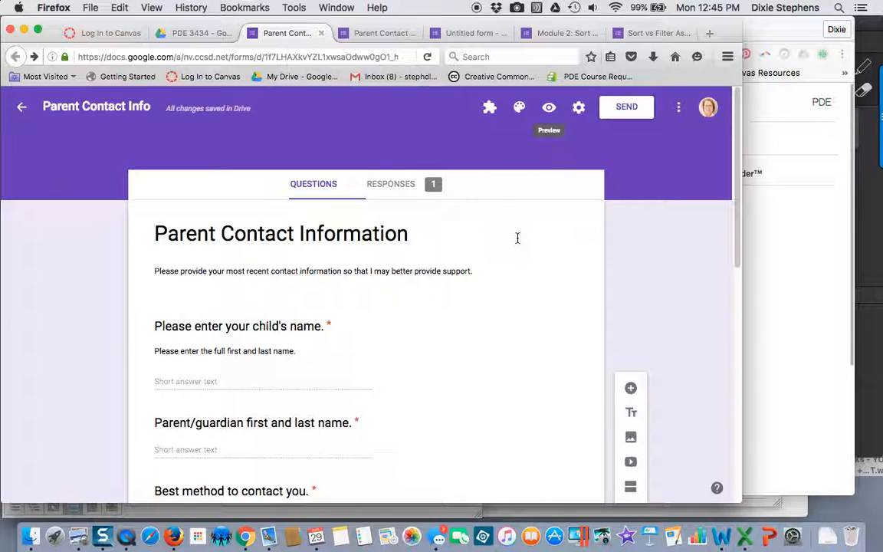
scroll(517, 240, "down", 2)
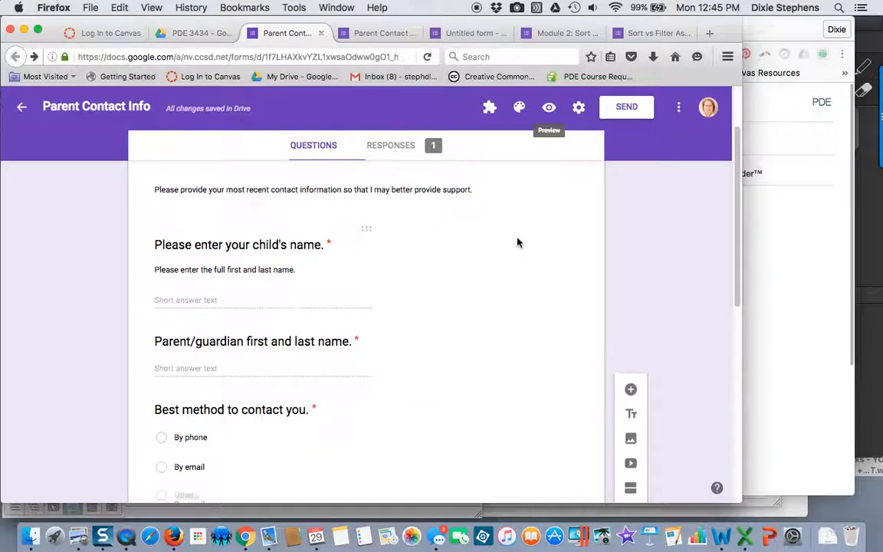
scroll(517, 240, "up", 2)
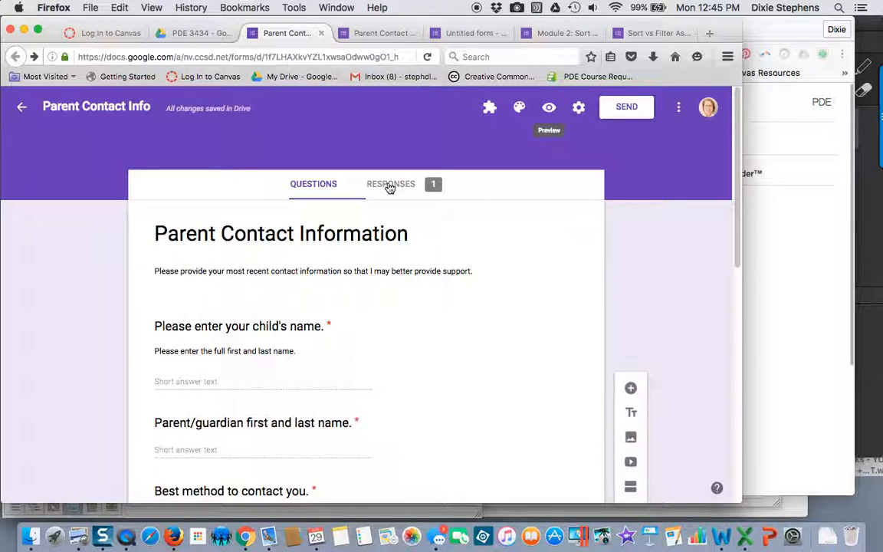
left_click(315, 184)
left_click(385, 187)
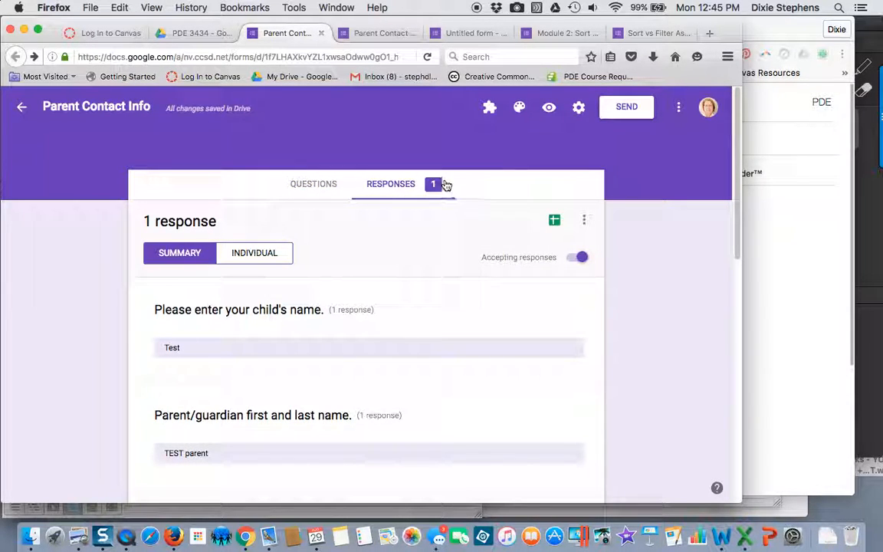
scroll(447, 329, "down", 7)
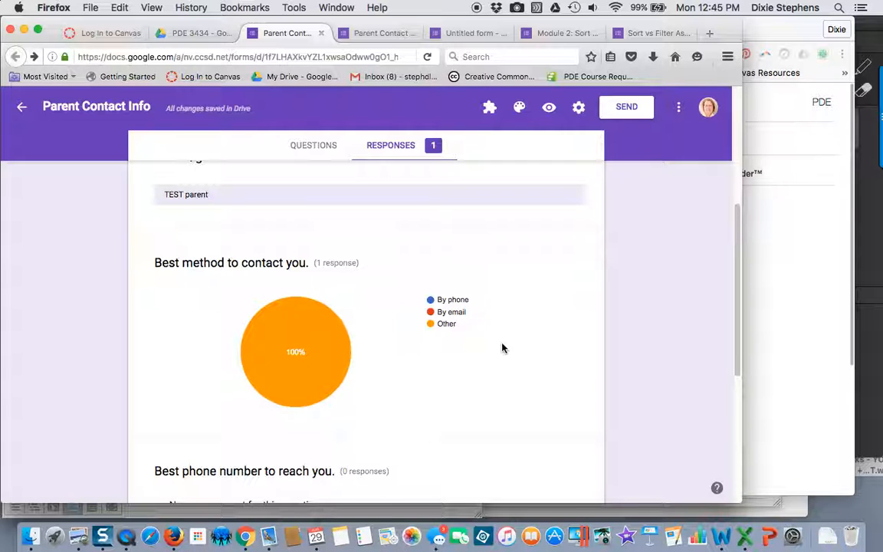
scroll(503, 348, "down", 2)
scroll(504, 349, "down", 3)
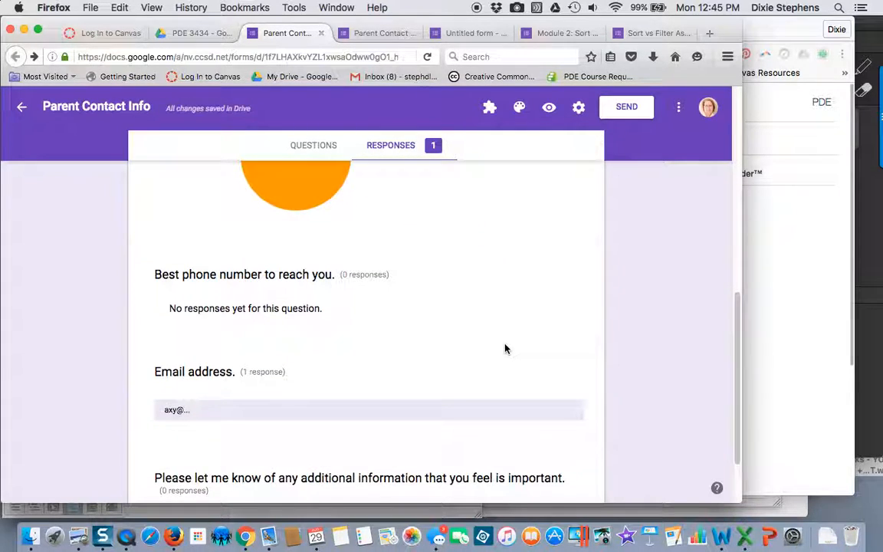
scroll(504, 349, "down", 2)
scroll(504, 349, "up", 10)
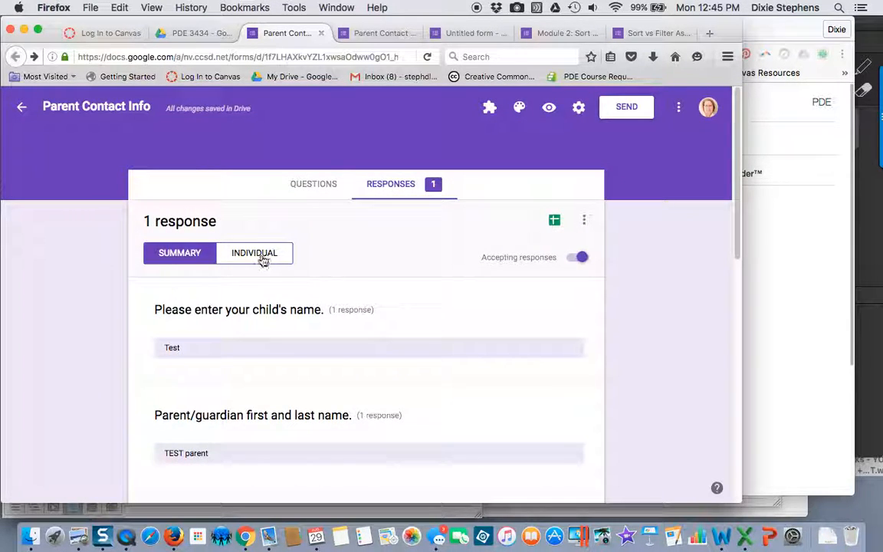
Step: Display the submitted response individually and look through its answers
left_click(242, 256)
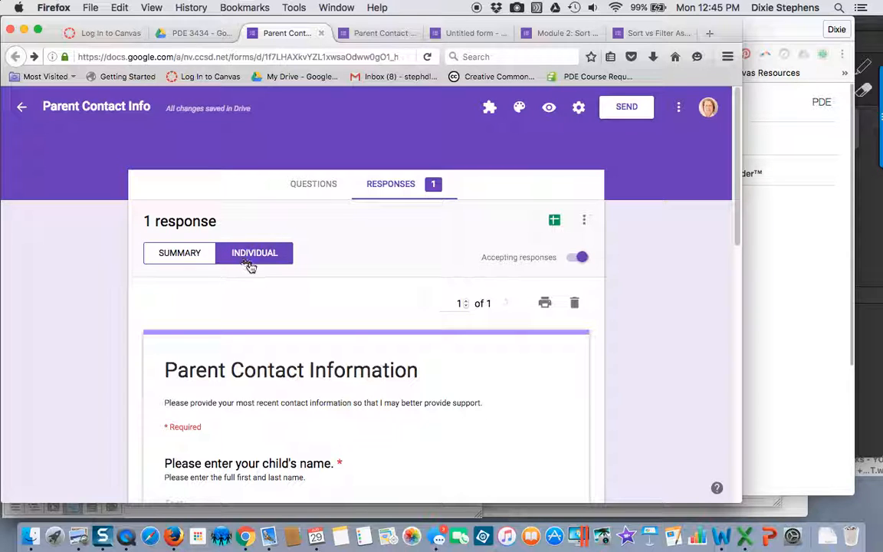
scroll(533, 372, "down", 1)
scroll(535, 375, "down", 10)
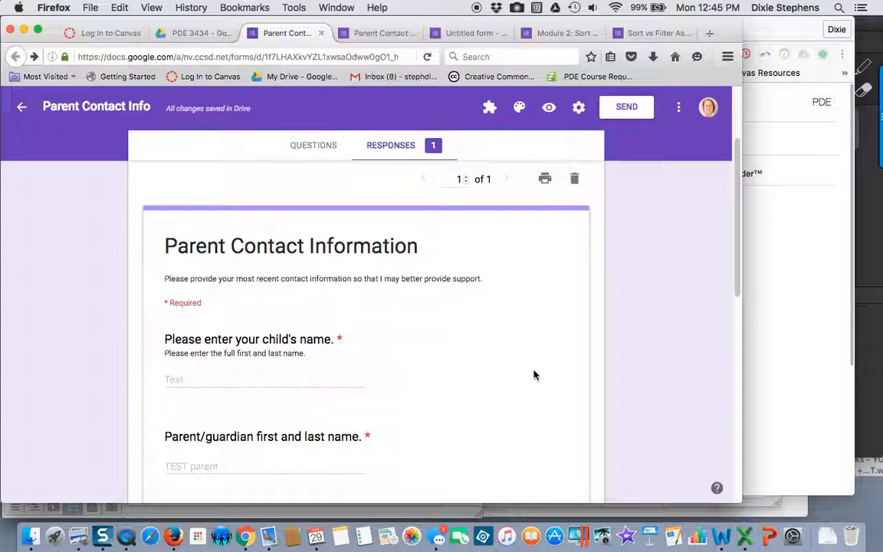
Step: Create a new spreadsheet named Parent Contact Info (Responses) as the form's response destination and view the collected answers in it
scroll(534, 375, "up", 10)
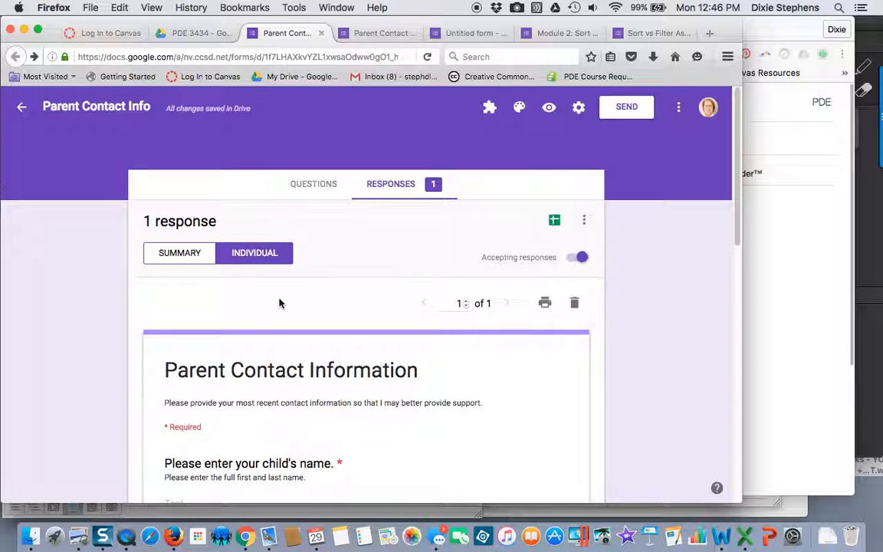
left_click(311, 182)
left_click(388, 190)
left_click(398, 192)
left_click(555, 222)
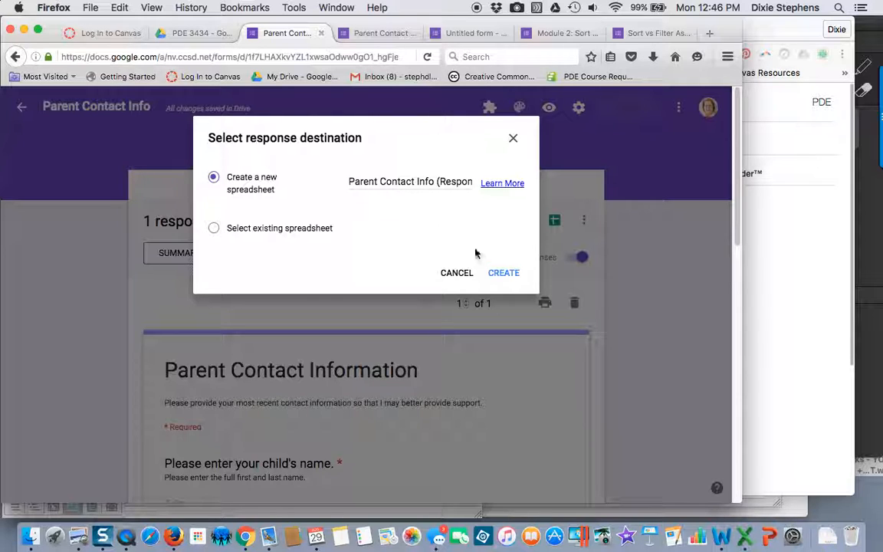
left_click(504, 274)
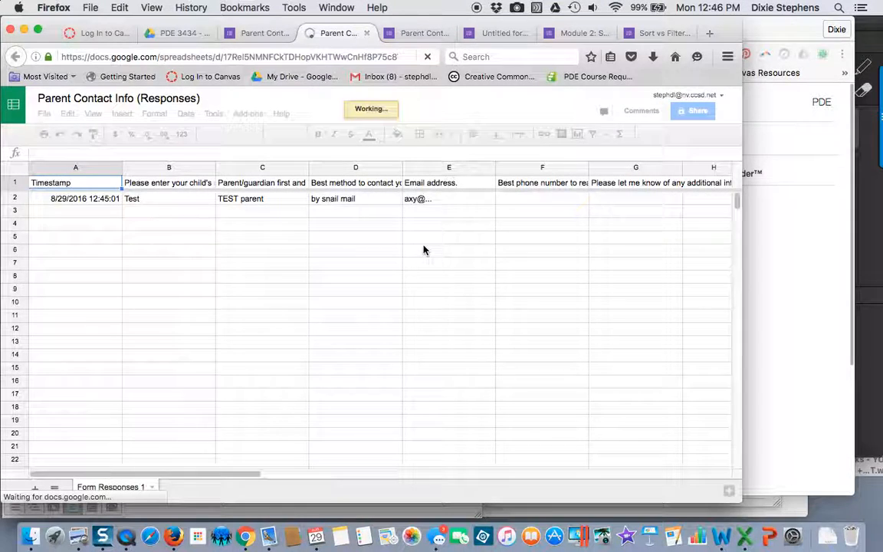
left_click(254, 35)
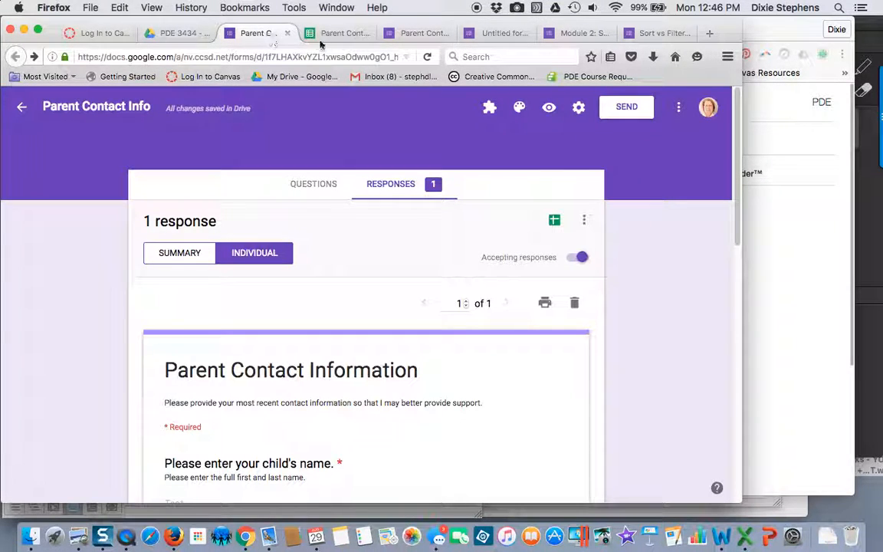
left_click(341, 33)
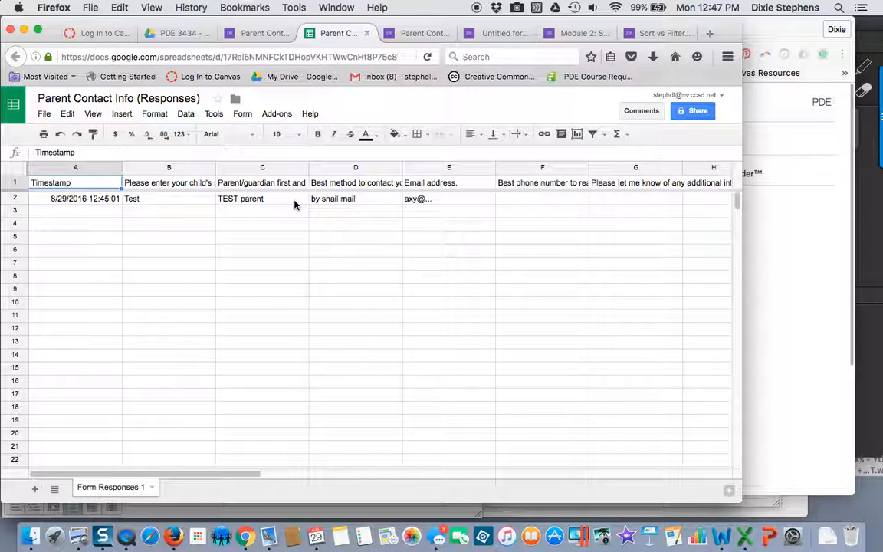
Step: Return to the form's responses, stop the form from accepting responses, and turn accepting responses back on
left_click(263, 34)
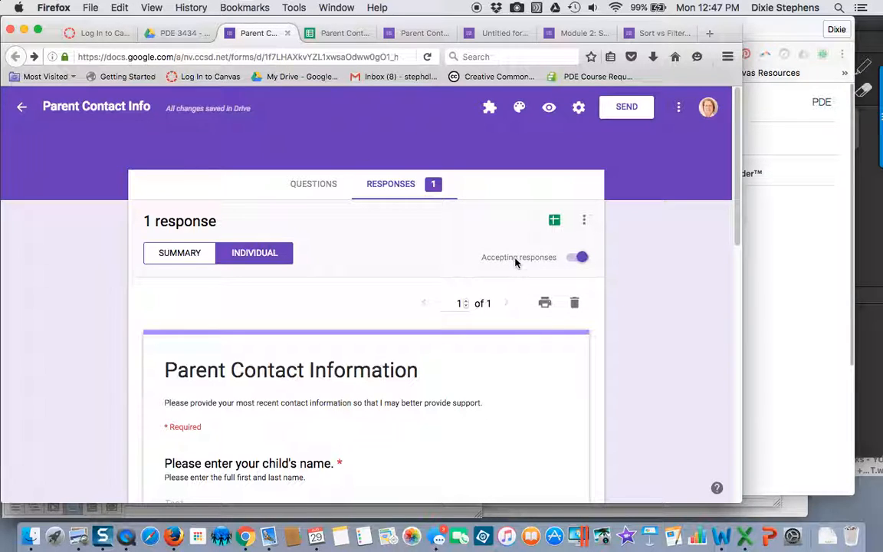
left_click(391, 184)
left_click(573, 259)
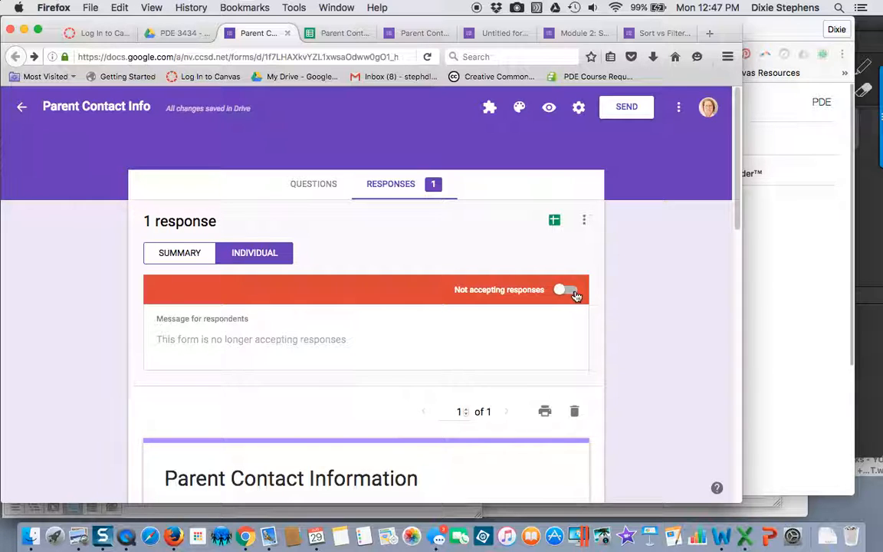
left_click(567, 290)
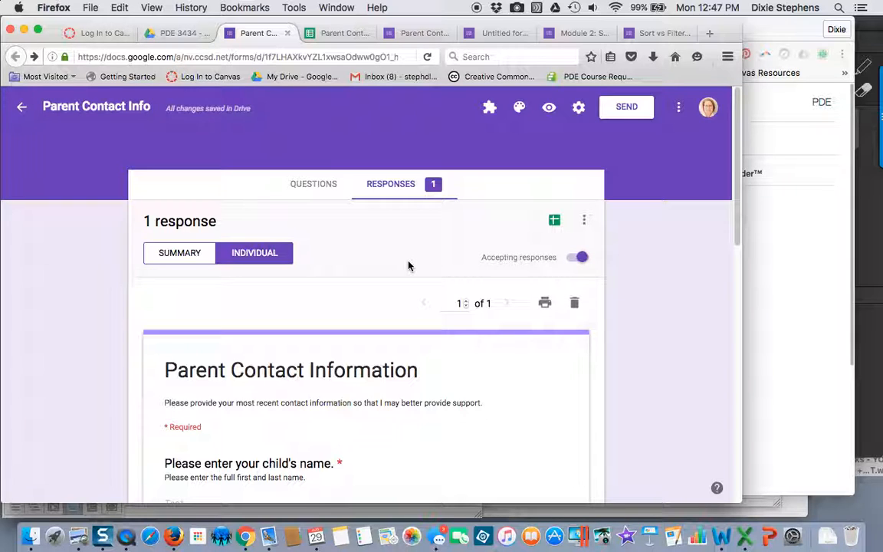
scroll(408, 266, "down", 2)
scroll(408, 266, "down", 6)
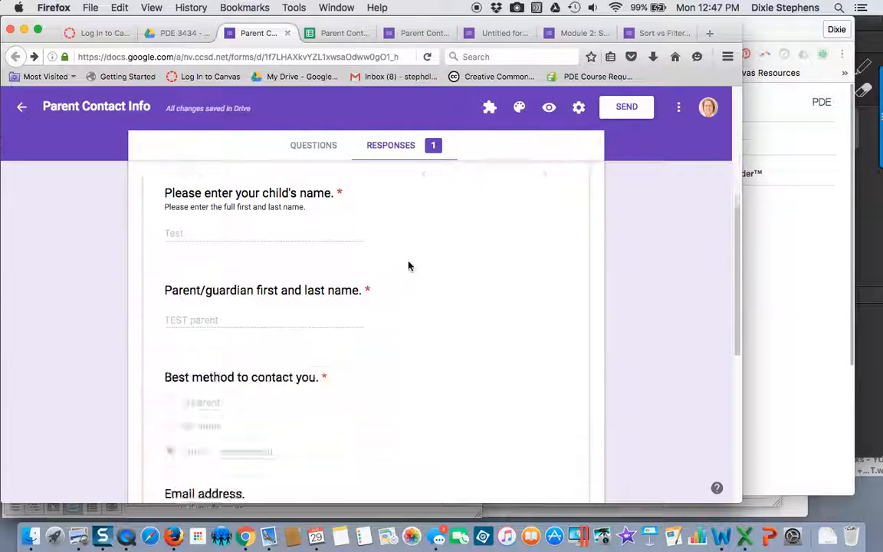
scroll(408, 266, "up", 10)
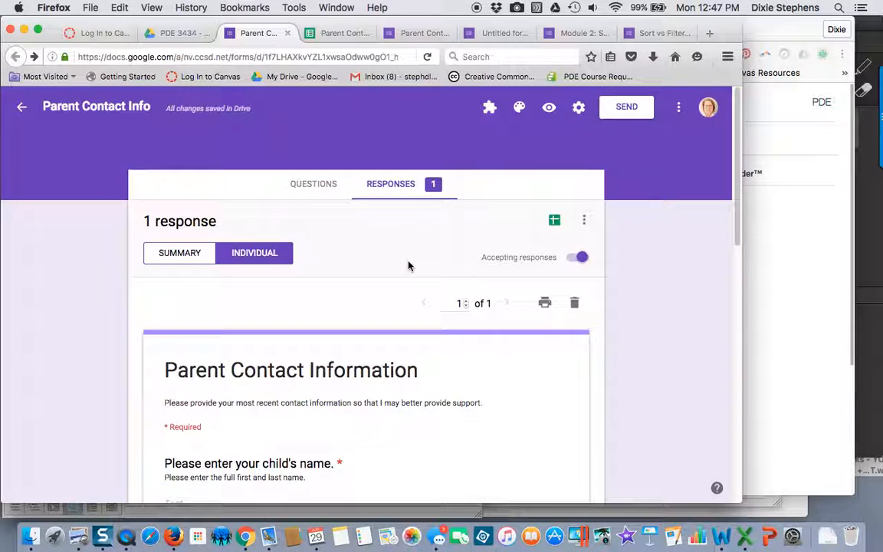